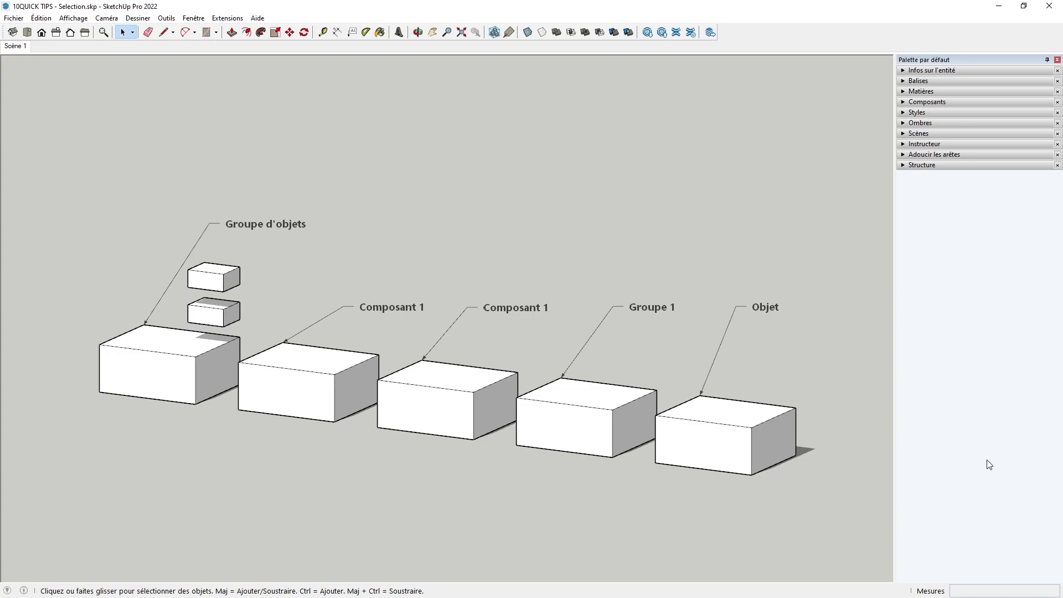
# Select the top front edge and front face of the Objet box, Groupe 1, its neighbouring Composant 1 and Groupe d'objets in turn, and clear the selection
pyautogui.click(720, 423)
pyautogui.click(712, 448)
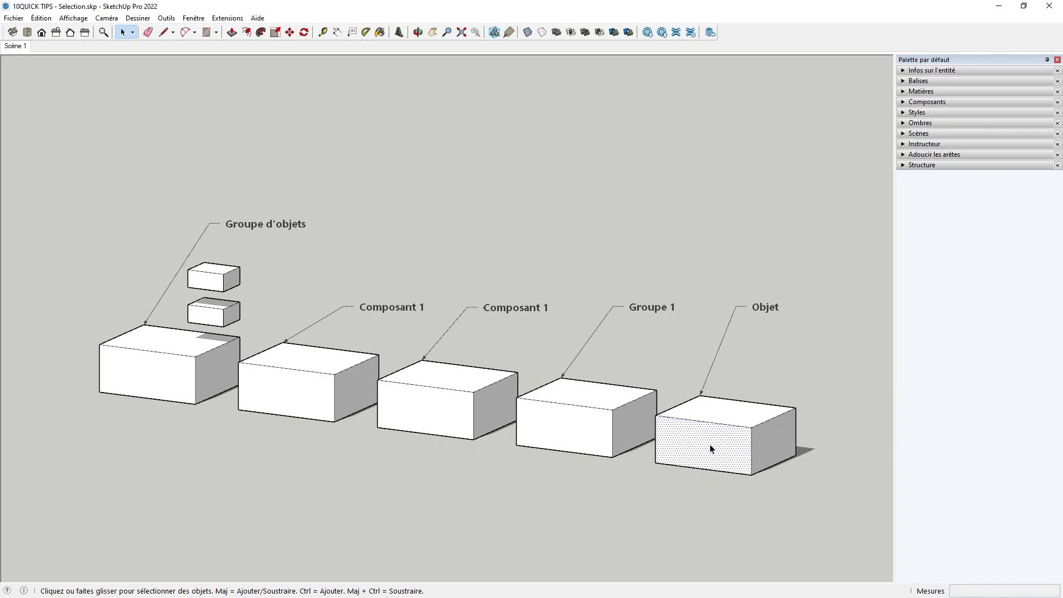
pyautogui.click(581, 422)
pyautogui.click(439, 408)
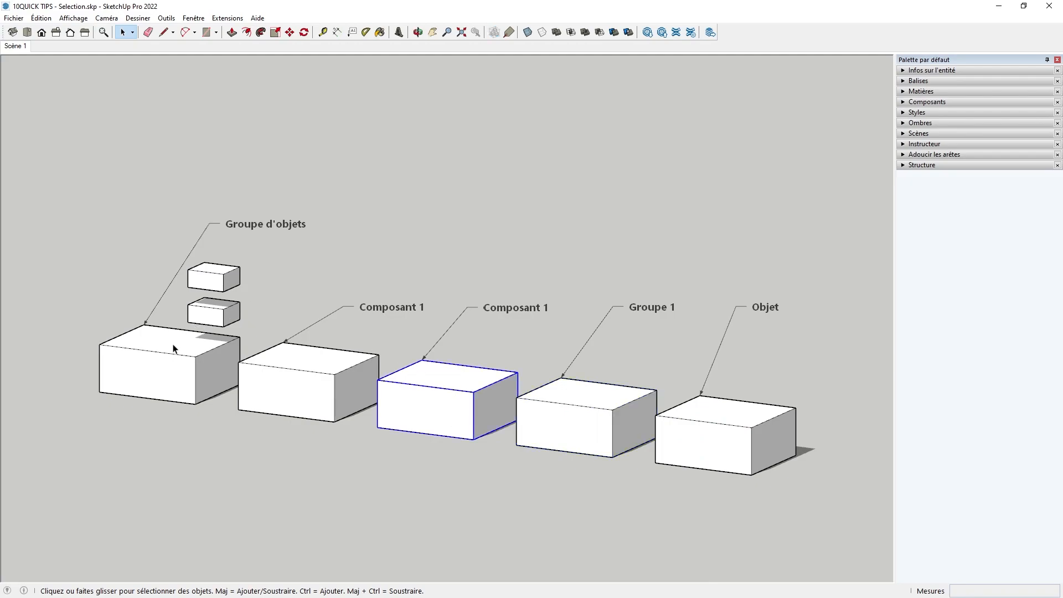
pyautogui.click(163, 375)
pyautogui.click(86, 297)
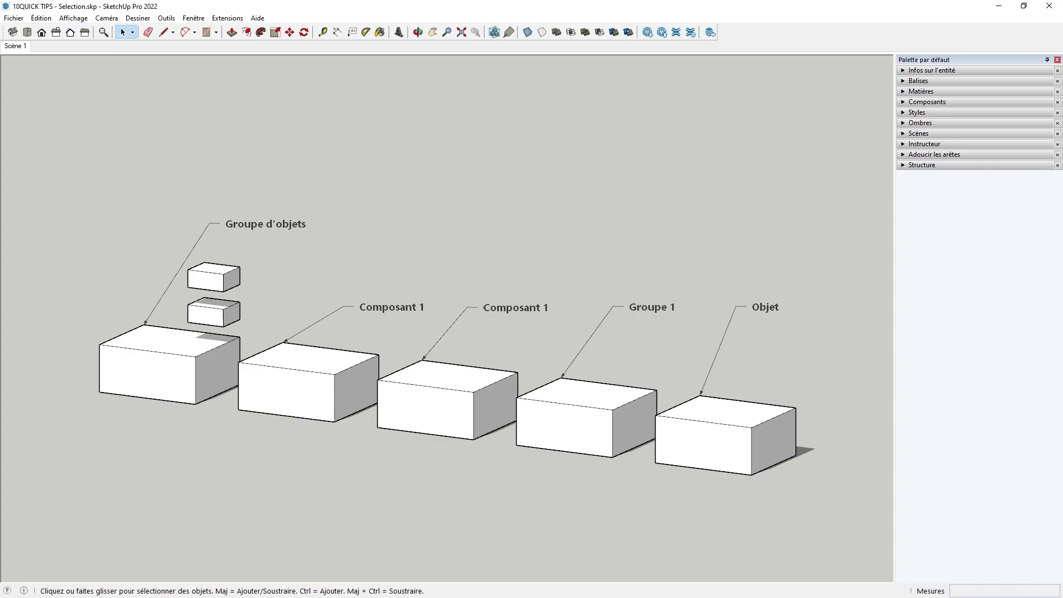
# On the Objet box, select the front face with its edges, the top front edge with its adjoining faces, and finally all connected geometry
pyautogui.click(703, 431)
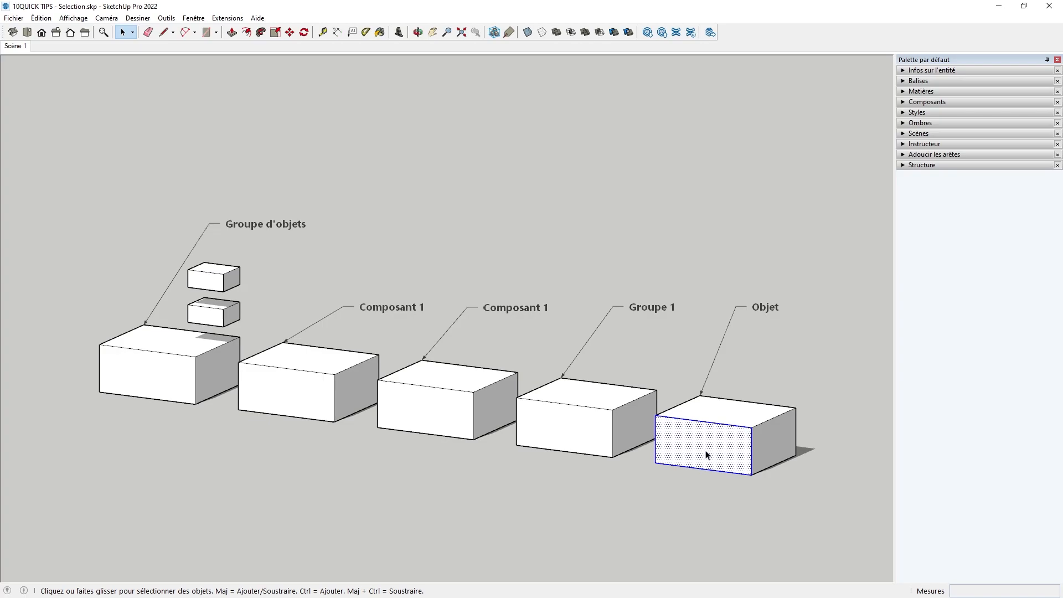
pyautogui.click(713, 423)
pyautogui.doubleClick(712, 424)
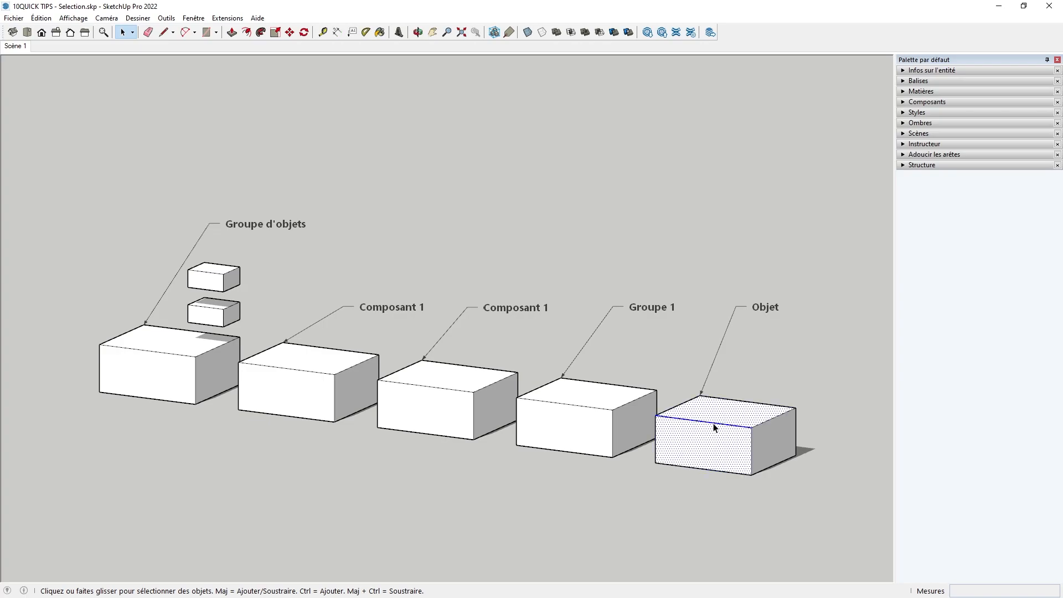
pyautogui.tripleClick(719, 452)
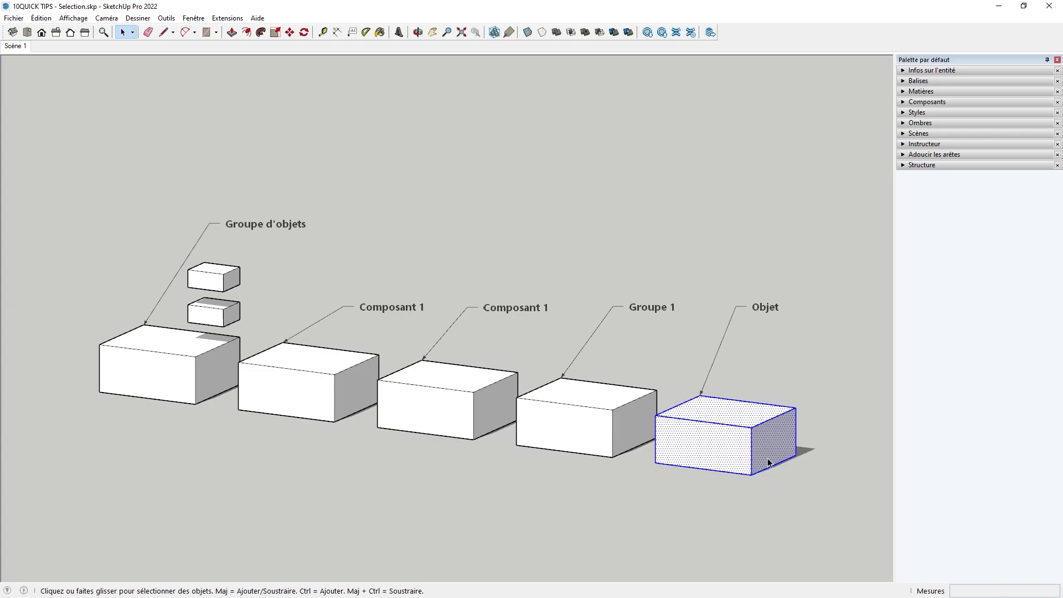
# Select the Groupe 1 box, open the group for editing, and leave its editing context
pyautogui.click(558, 422)
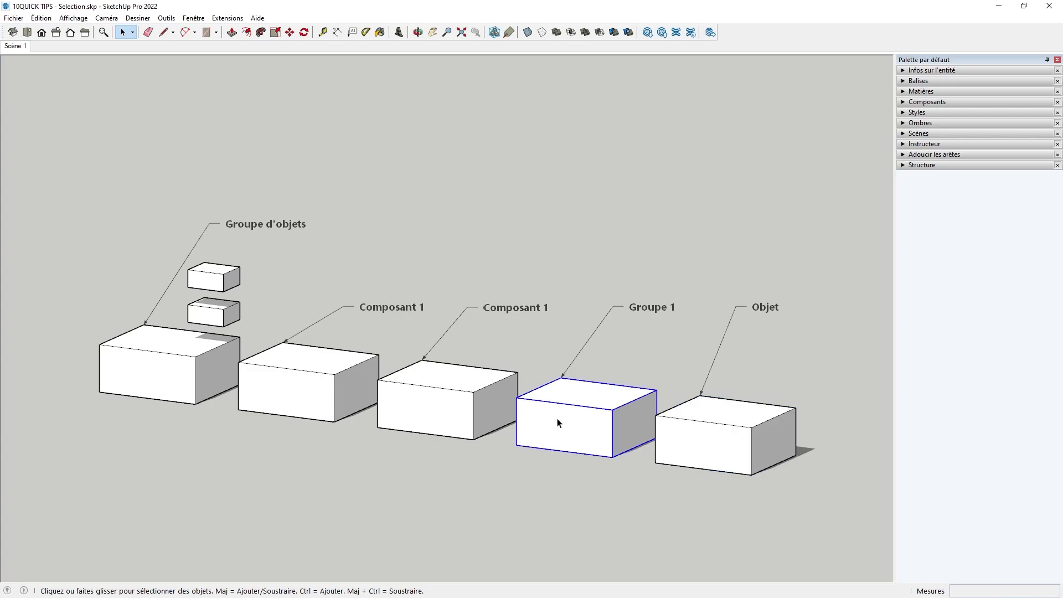
pyautogui.doubleClick(562, 423)
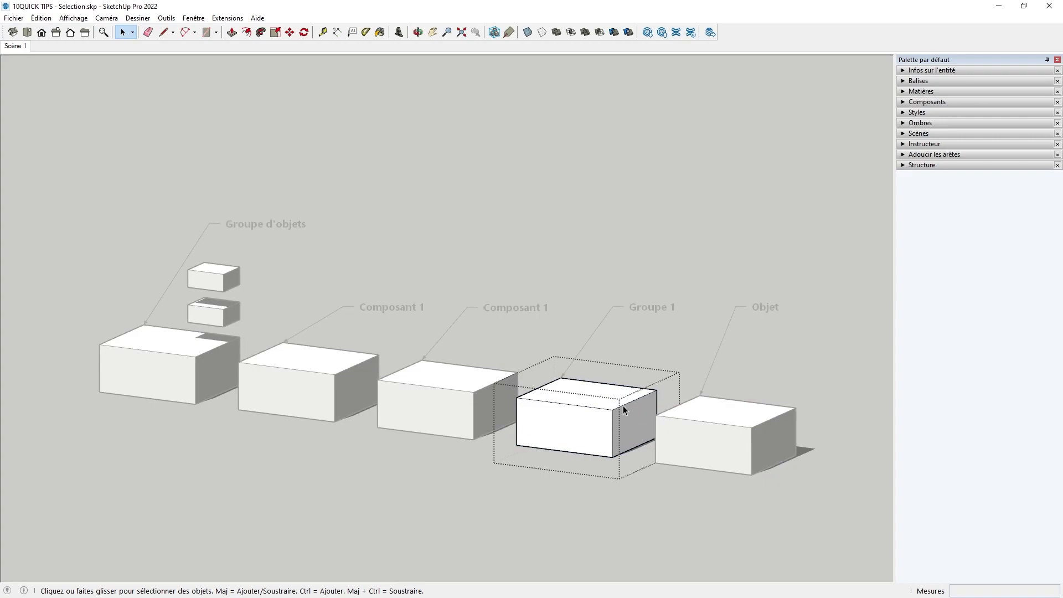
pyautogui.click(583, 479)
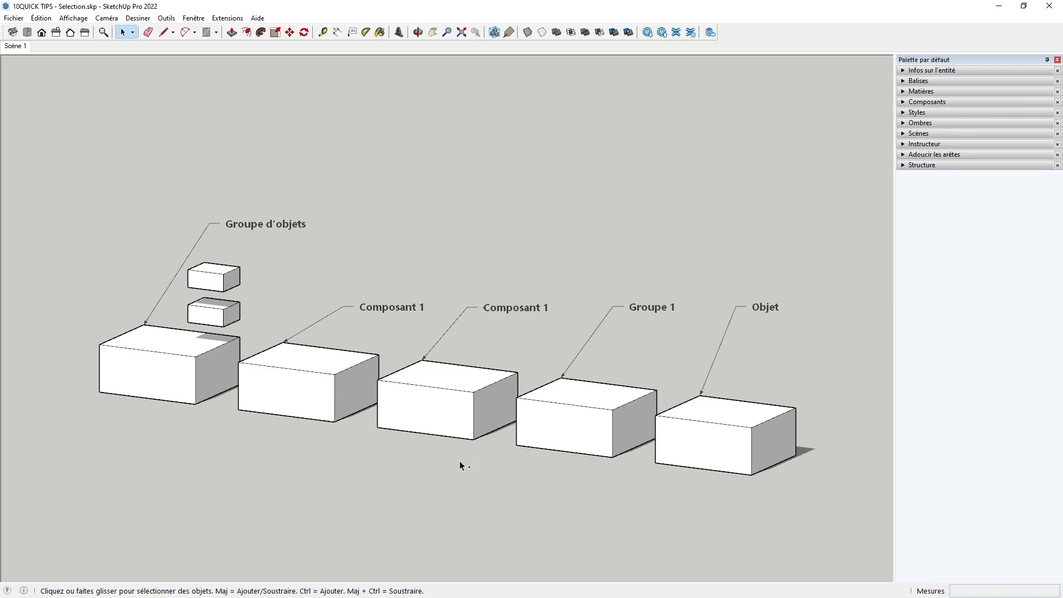
# Build a multiple selection by adding the Composant 1 beside Groupe 1, Groupe 1, and the Objet box's top front edge and side face
pyautogui.keyDown('ctrl'); pyautogui.click(435, 421); pyautogui.keyUp('ctrl')
pyautogui.keyDown('ctrl'); pyautogui.click(542, 428); pyautogui.keyUp('ctrl')
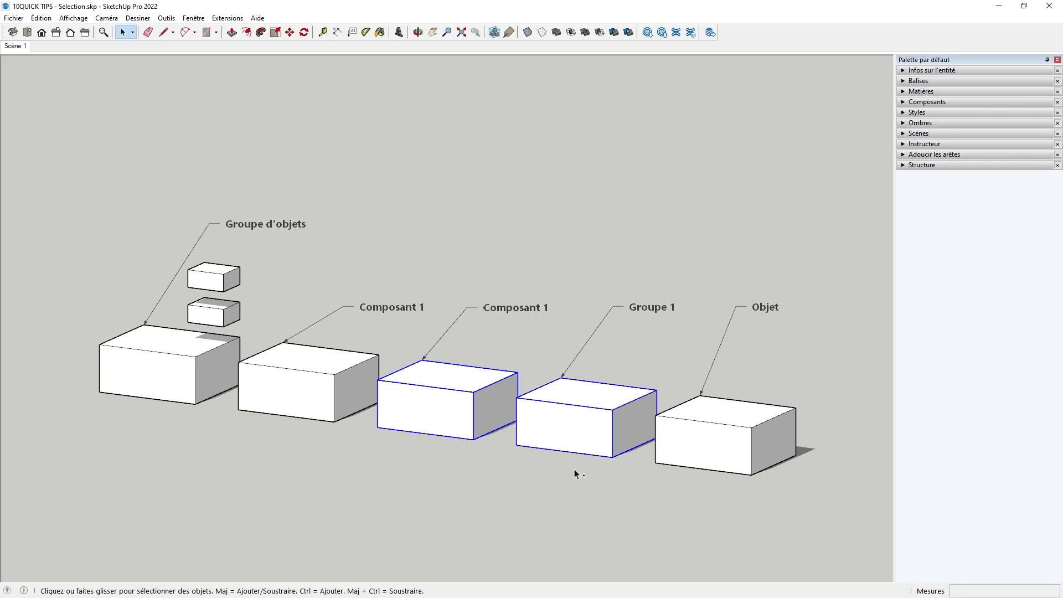
pyautogui.keyDown('ctrl'); pyautogui.click(712, 422); pyautogui.keyUp('ctrl')
pyautogui.keyDown('ctrl'); pyautogui.click(764, 432); pyautogui.keyUp('ctrl')
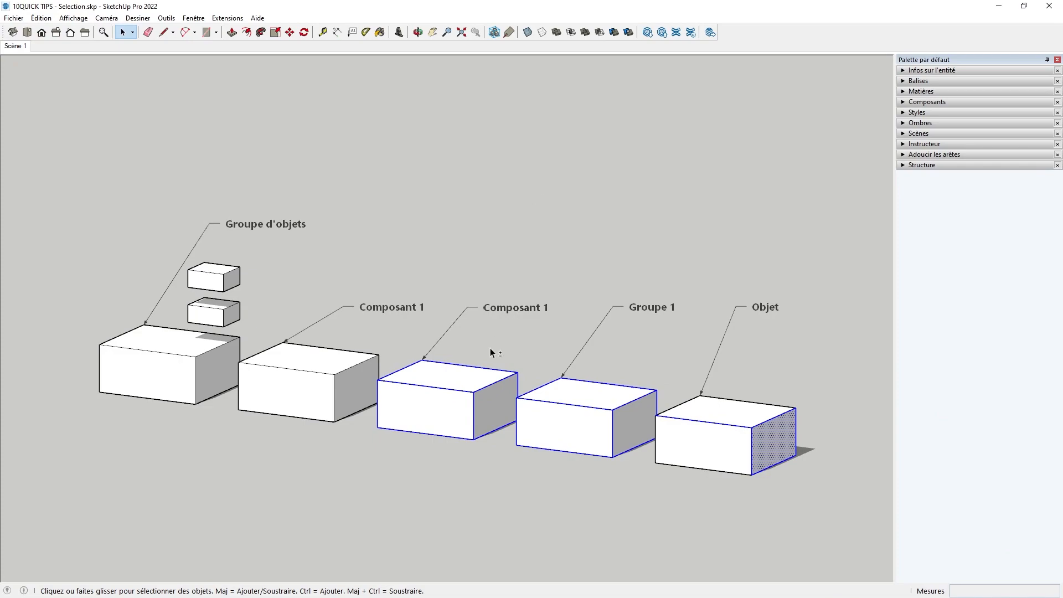
# Toggle the Composant 1 beside Groupe 1 out of the selection and the other Composant 1 into it, and subtract Groupe 1
pyautogui.keyDown('shift'); pyautogui.click(443, 401); pyautogui.keyUp('shift')
pyautogui.keyDown('shift'); pyautogui.click(294, 404); pyautogui.keyUp('shift')
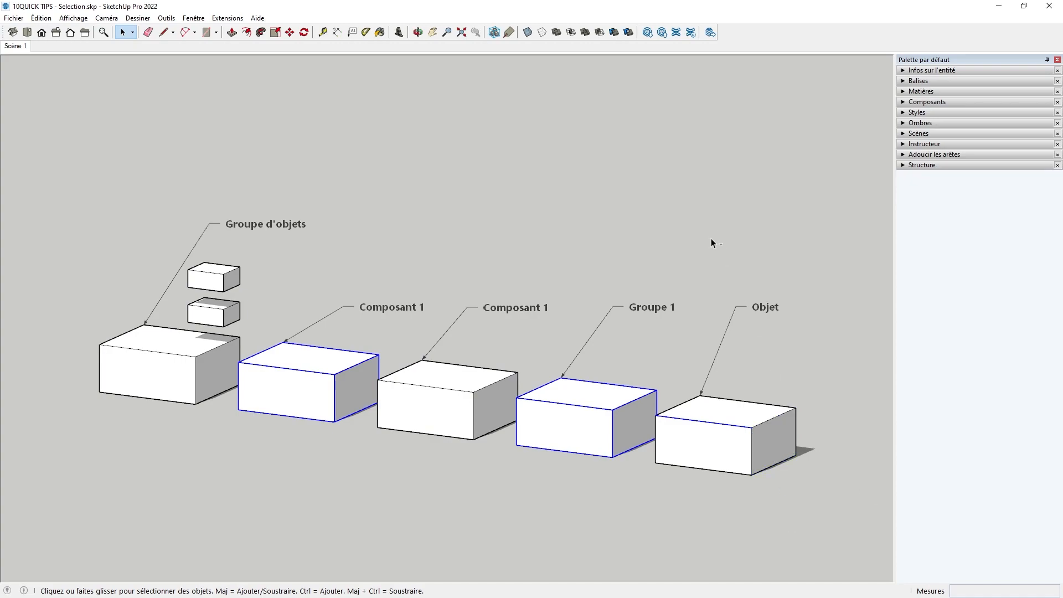
pyautogui.keyDown('ctrl'); pyautogui.keyDown('shift'); pyautogui.click(557, 417); pyautogui.keyUp('shift'); pyautogui.keyUp('ctrl')
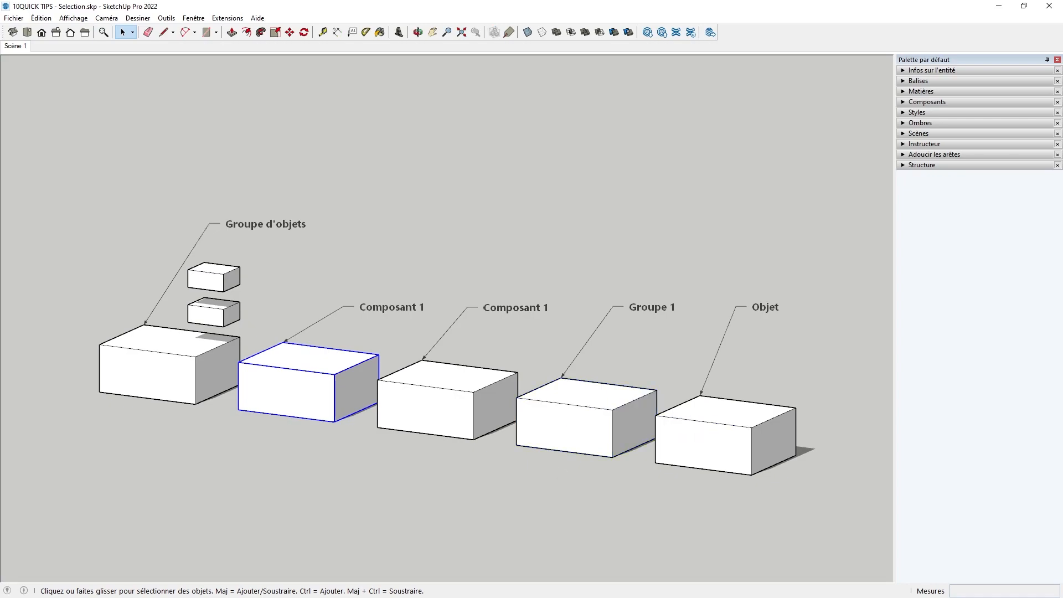
# View the selection tool variants, and select the Groupe d'objets and its neighbouring Composant 1 one after the other
pyautogui.click(132, 32)
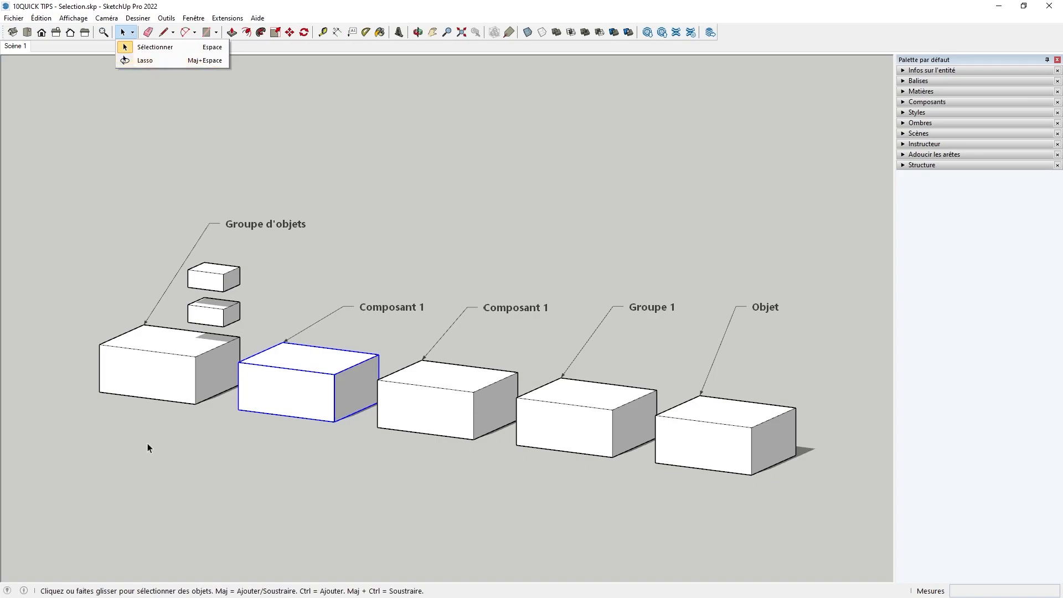
pyautogui.click(440, 198)
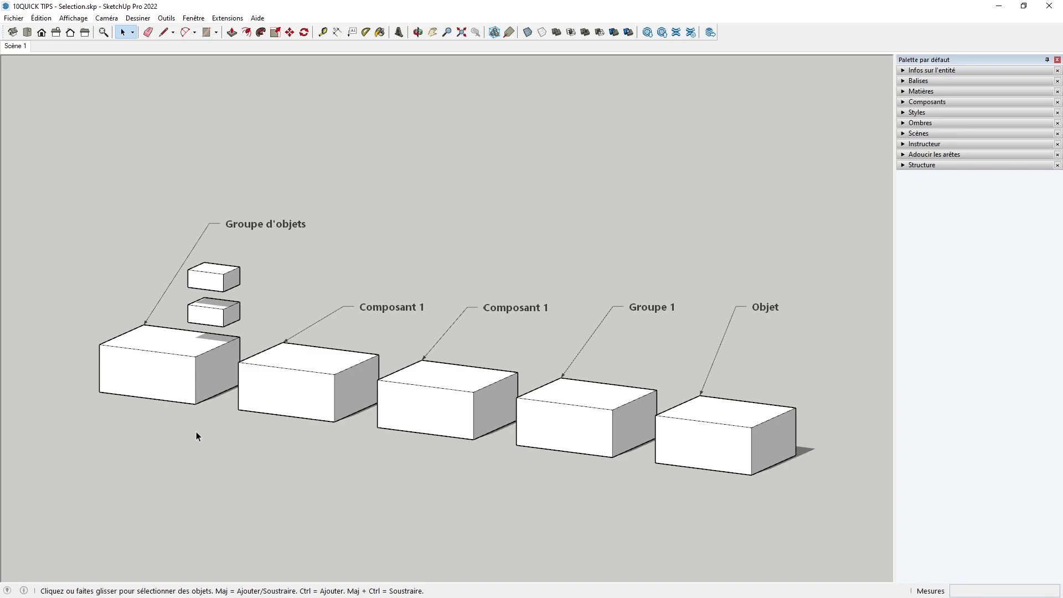
pyautogui.click(176, 379)
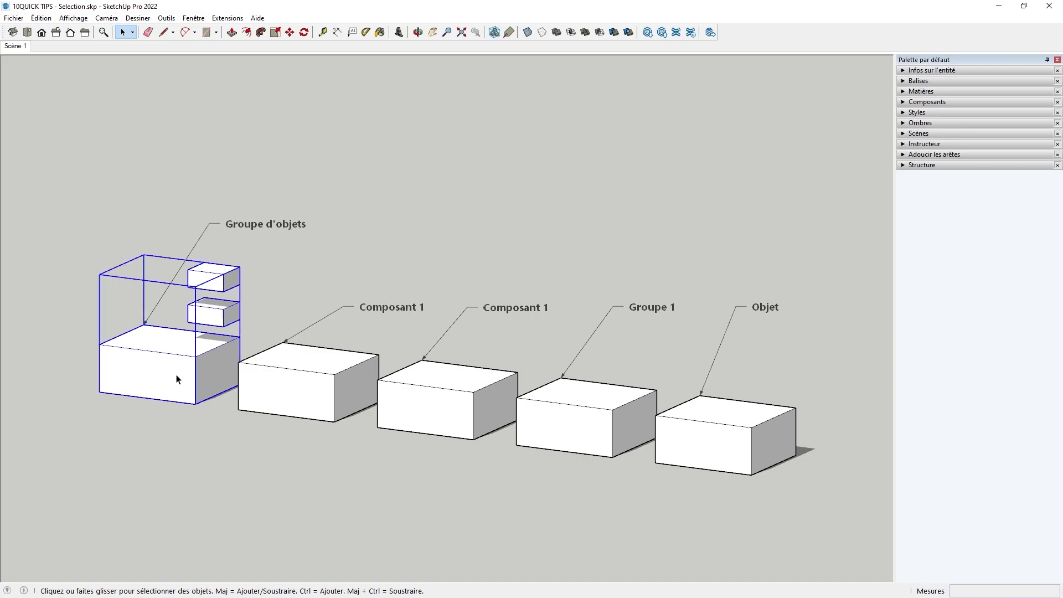
pyautogui.click(298, 397)
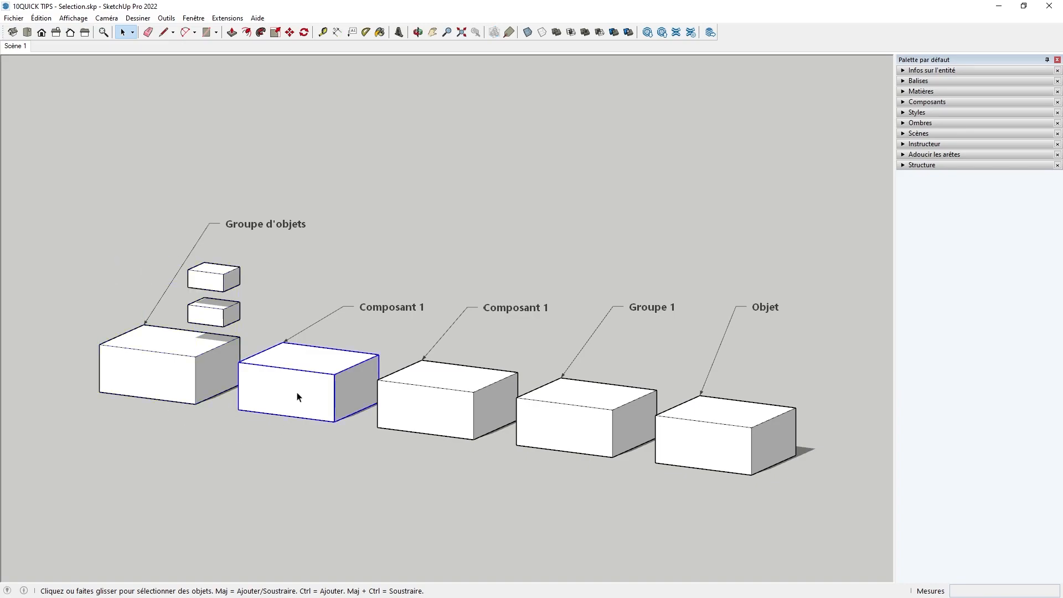
# Window-select Groupe d'objets and its neighbouring Composant 1 with their labels, extend the selection with the Objet box's side face, and clear it
pyautogui.moveTo(87, 241); pyautogui.dragTo(391, 463)
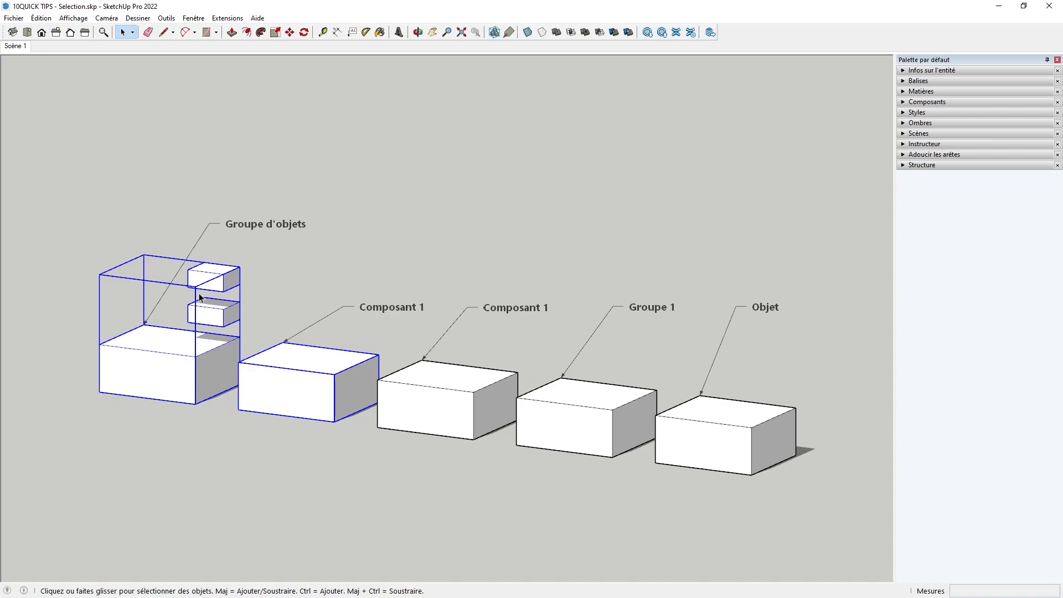
pyautogui.moveTo(91, 193); pyautogui.dragTo(435, 447)
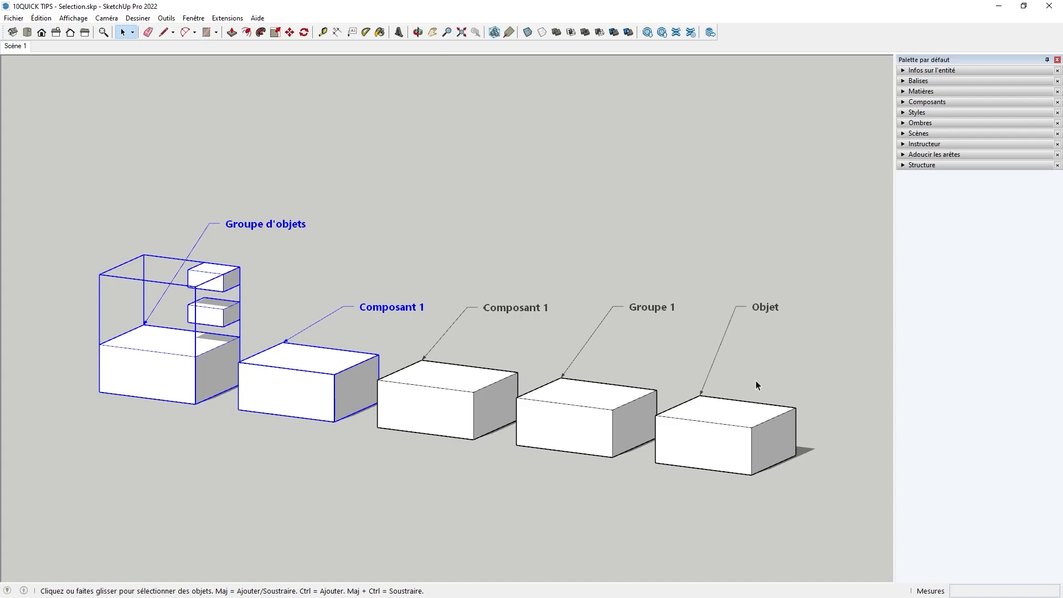
pyautogui.keyDown('shift'); pyautogui.moveTo(732, 365); pyautogui.dragTo(822, 516); pyautogui.keyUp('shift')
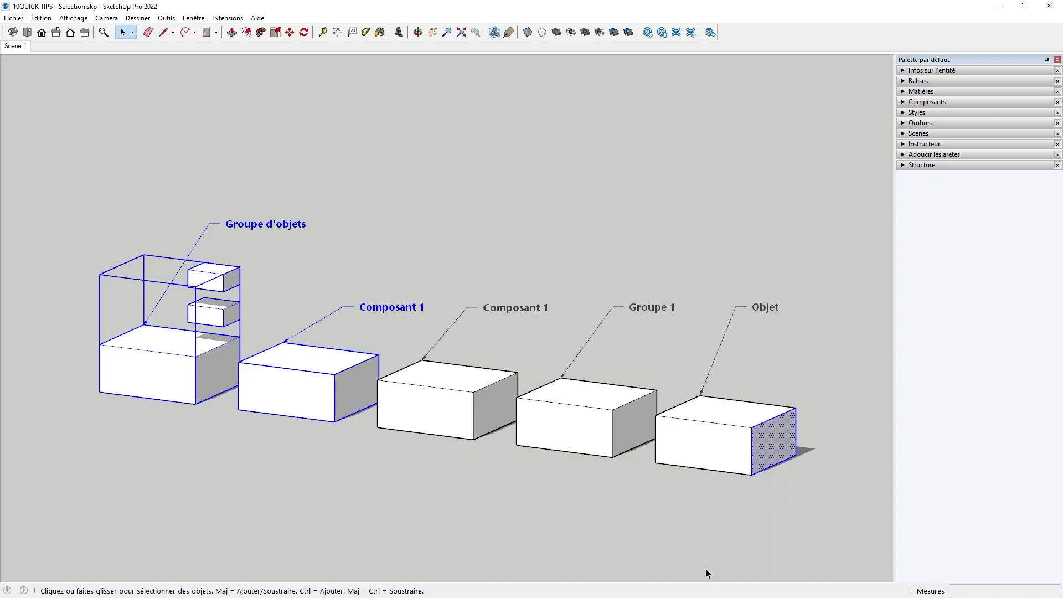
pyautogui.click(662, 519)
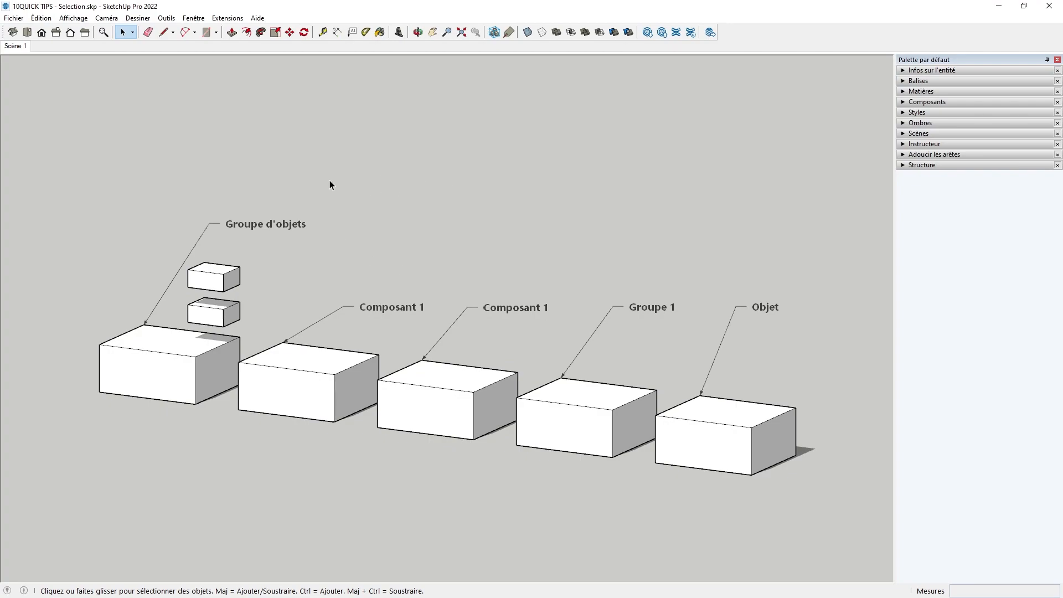
# Window-select Groupe d'objets and its neighbouring Composant 1 with their labels, add the whole Objet box with another selection window, and clear the selection
pyautogui.moveTo(65, 205); pyautogui.dragTo(444, 466)
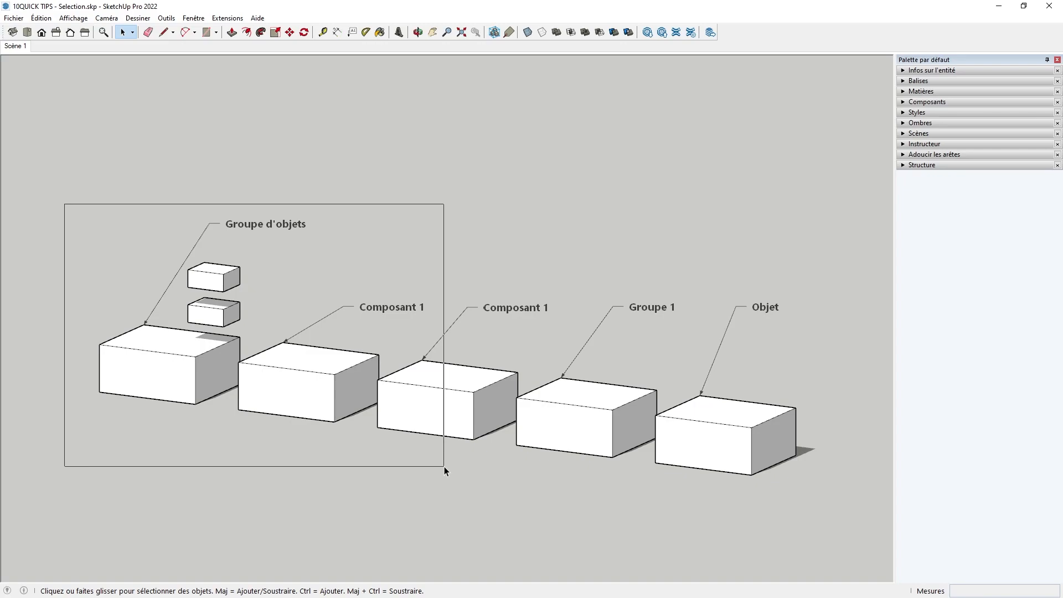
pyautogui.moveTo(444, 466); pyautogui.dragTo(444, 466)
pyautogui.keyDown('ctrl'); pyautogui.moveTo(625, 341); pyautogui.dragTo(839, 504); pyautogui.keyUp('ctrl')
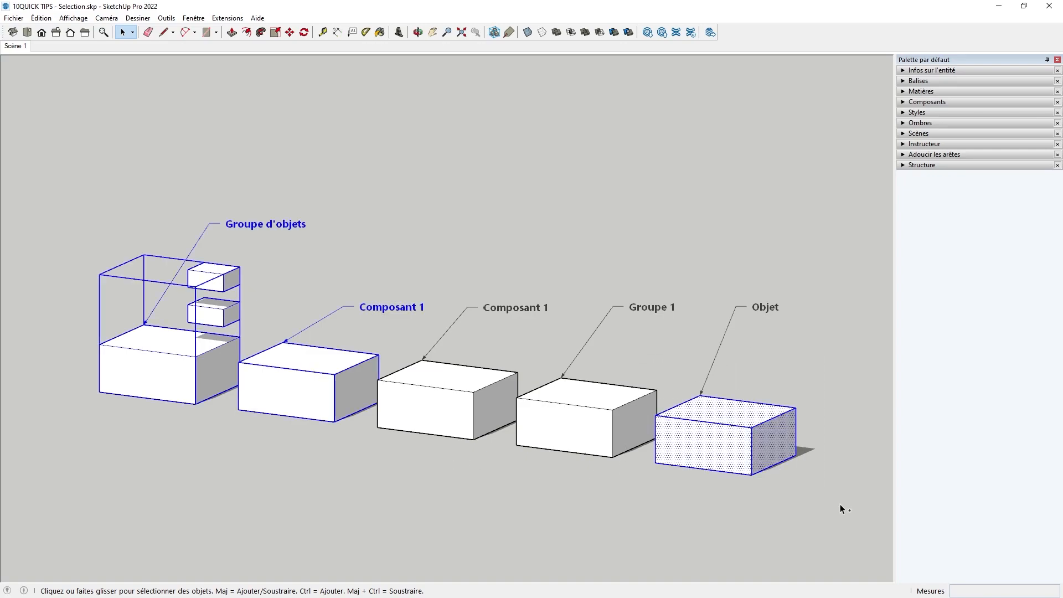
pyautogui.click(648, 501)
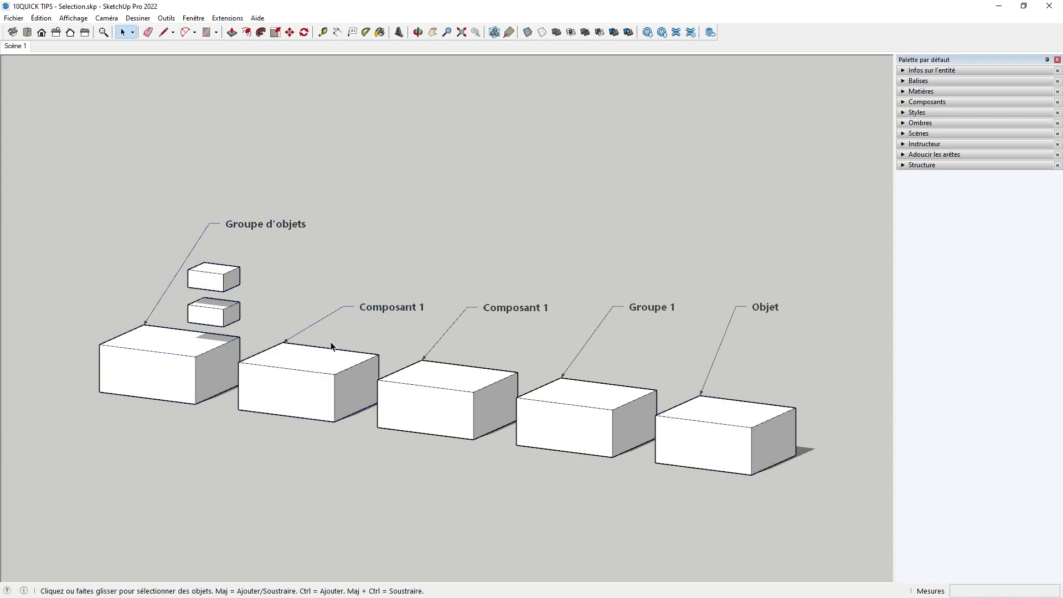
# Select Groupe d'objets, its neighbouring Composant 1 and their labels with a crossing window, and draw an additive crossing window over the Objet box's side
pyautogui.moveTo(308, 352); pyautogui.dragTo(127, 298)
pyautogui.moveTo(127, 297); pyautogui.dragTo(127, 298)
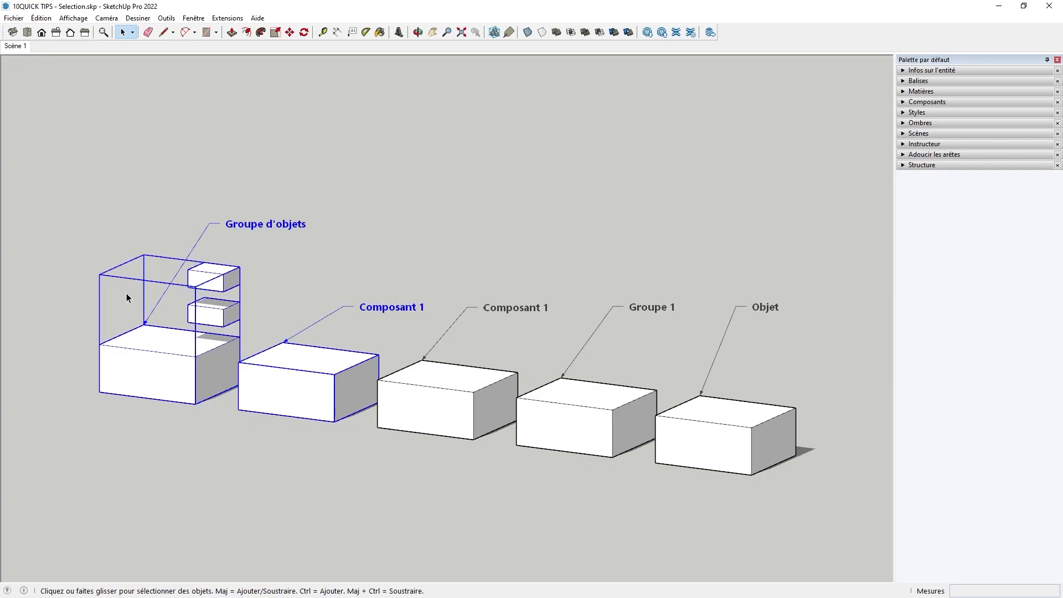
pyautogui.keyDown('shift'); pyautogui.moveTo(833, 490); pyautogui.dragTo(791, 382); pyautogui.keyUp('shift')
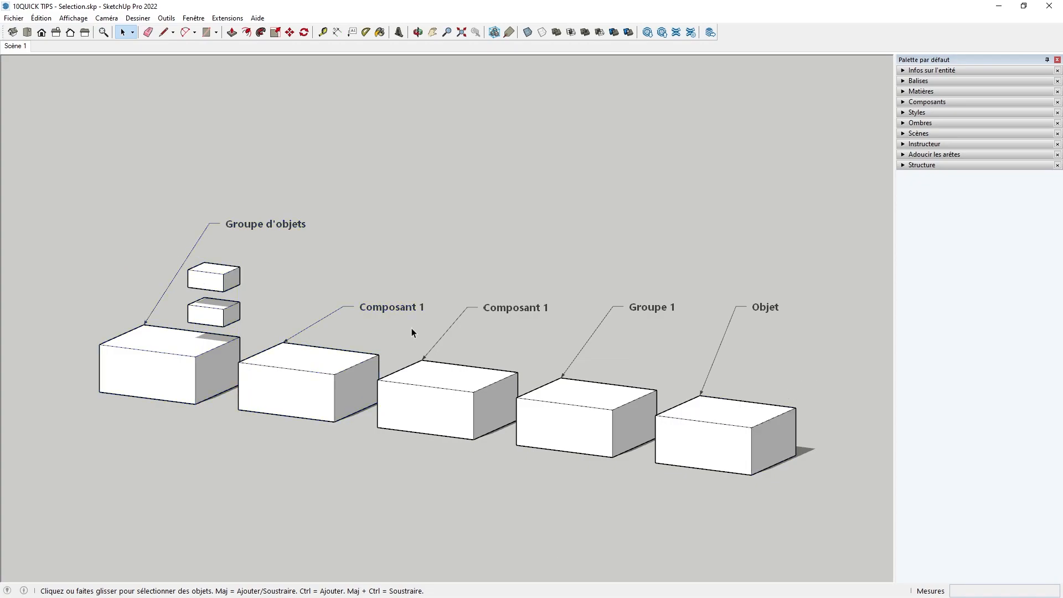
# Try an enclosing window partly over Groupe 1 and its neighbouring Composant 1, select both with a small crossing window, and clear the selection
pyautogui.moveTo(411, 327); pyautogui.dragTo(638, 493)
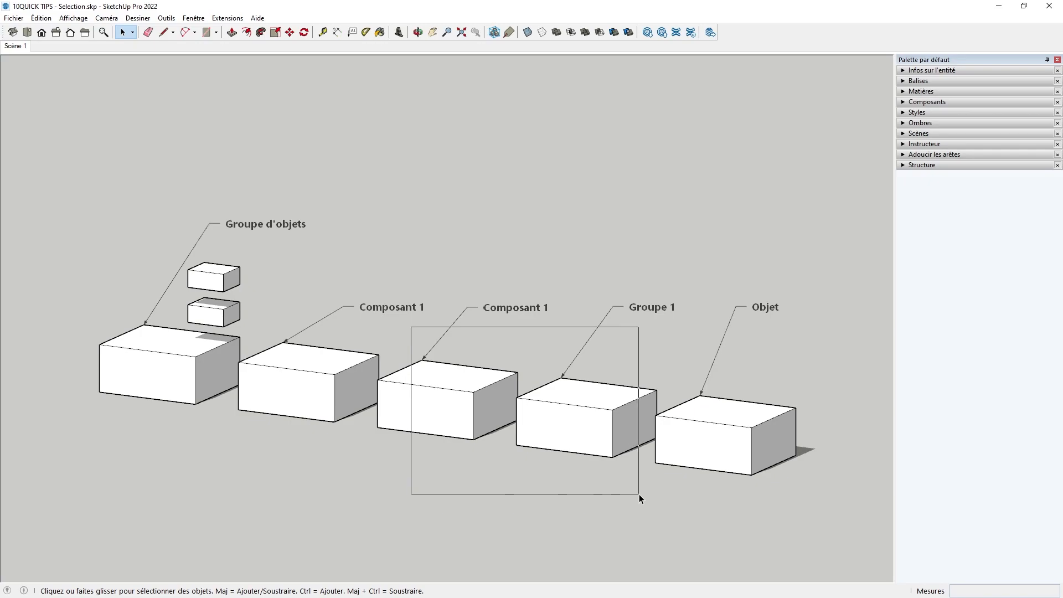
pyautogui.moveTo(639, 493); pyautogui.dragTo(638, 493)
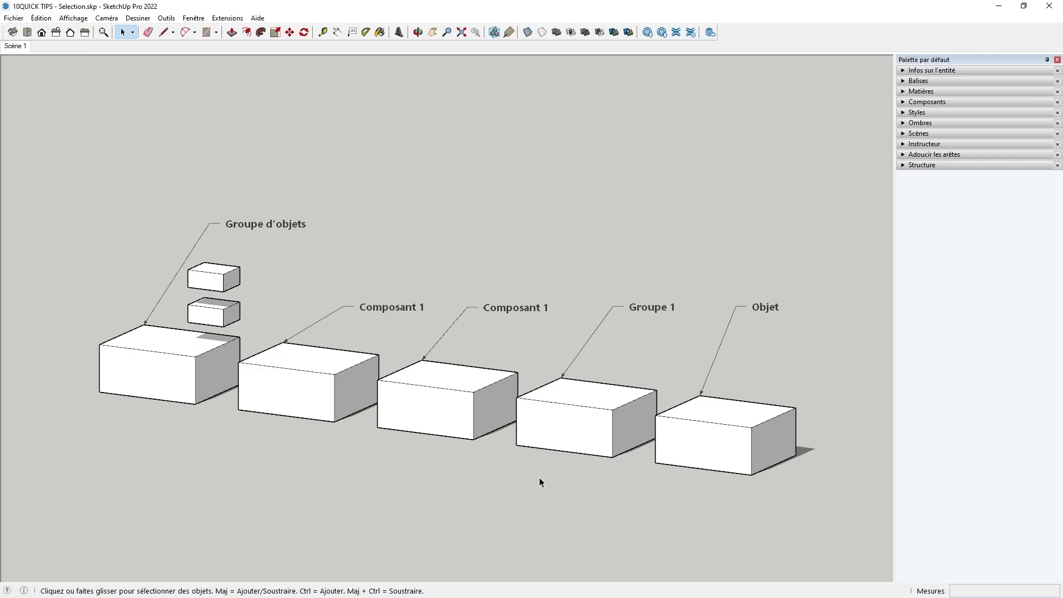
pyautogui.moveTo(487, 461); pyautogui.dragTo(460, 435)
pyautogui.keyDown('ctrl'); pyautogui.moveTo(529, 475); pyautogui.dragTo(457, 432); pyautogui.keyUp('ctrl')
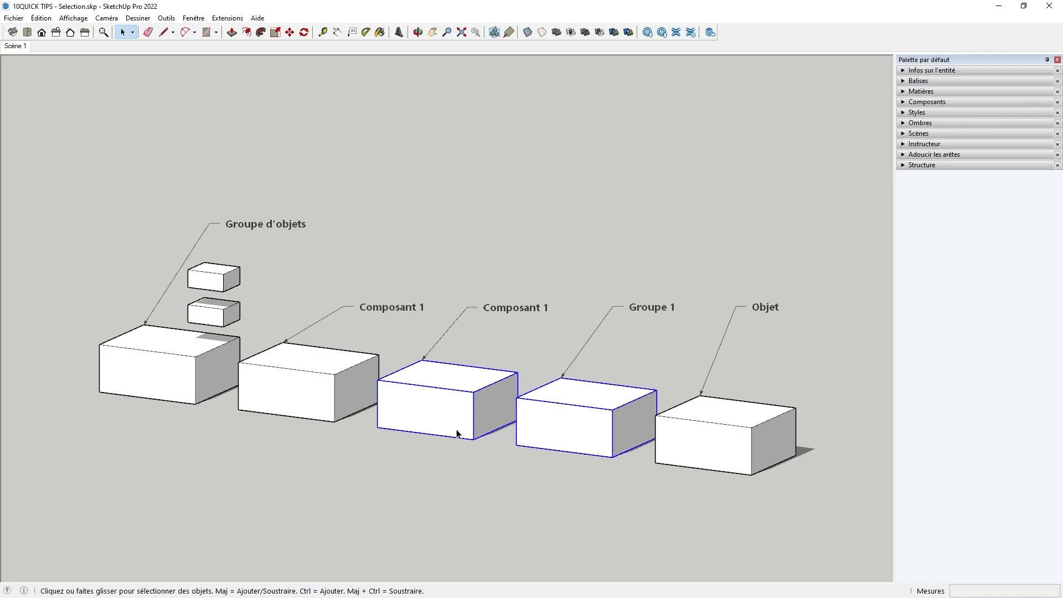
pyautogui.click(891, 488)
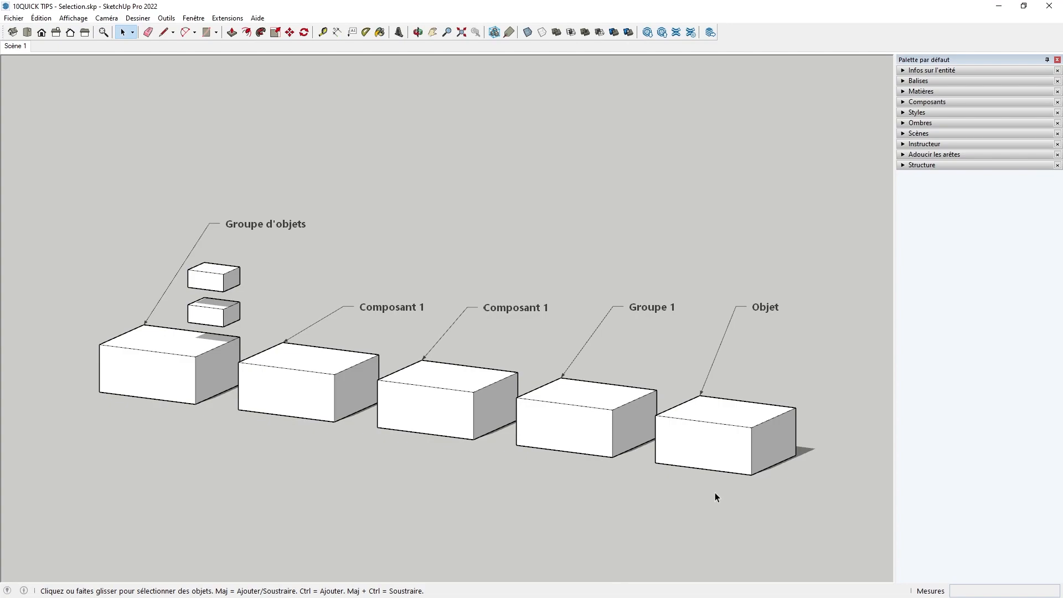
# Examine the selection commands available for the Objet box's front face, dismiss them without applying any, and clear the selection
pyautogui.rightClick(704, 441)
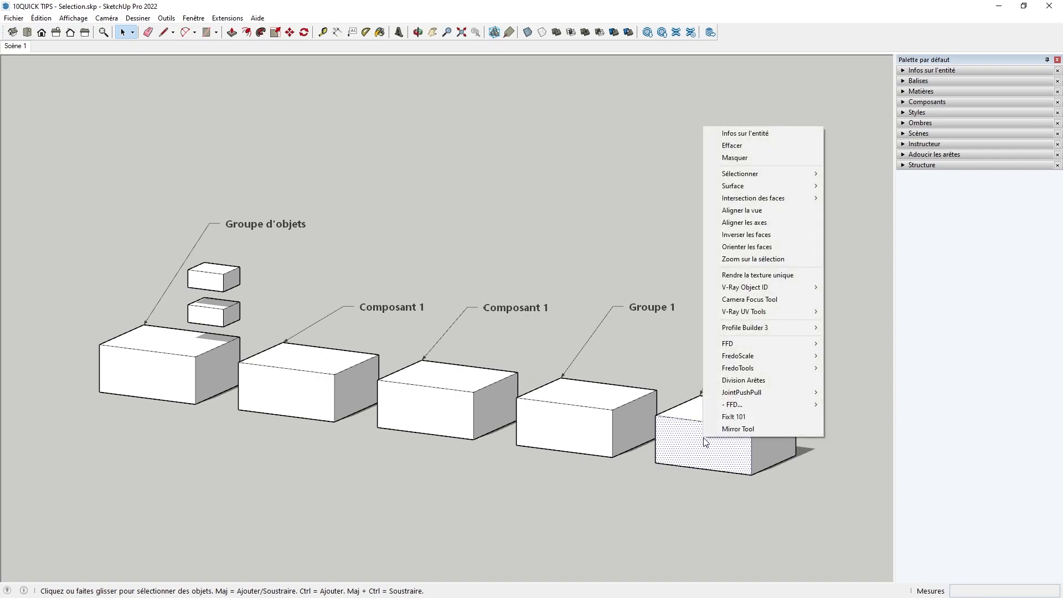
pyautogui.moveTo(760, 175)
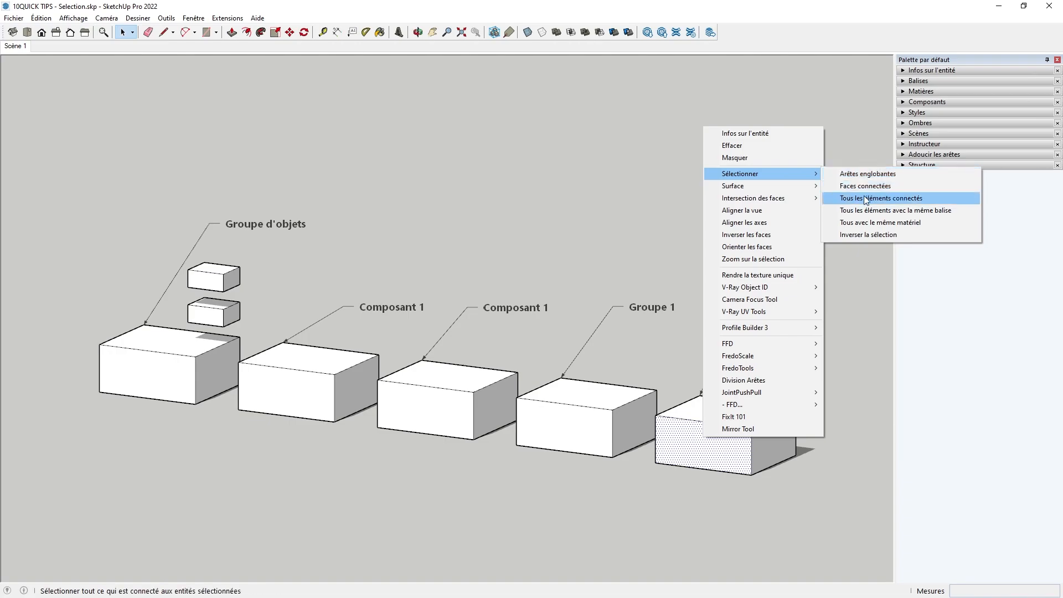
pyautogui.click(868, 275)
pyautogui.click(868, 275)
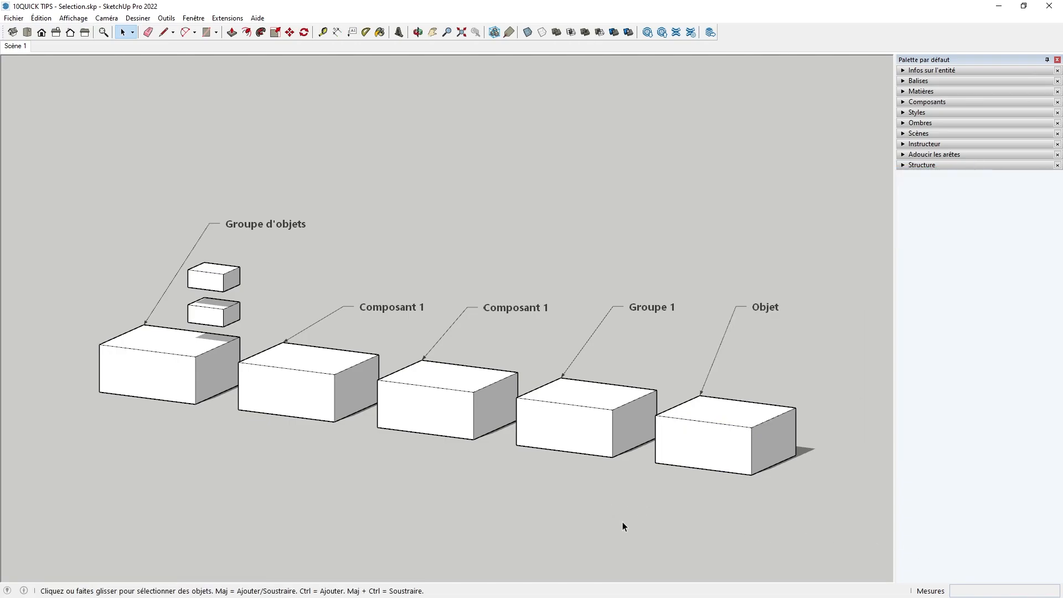
# Select every element that shares the same tag as Groupe 1
pyautogui.rightClick(555, 425)
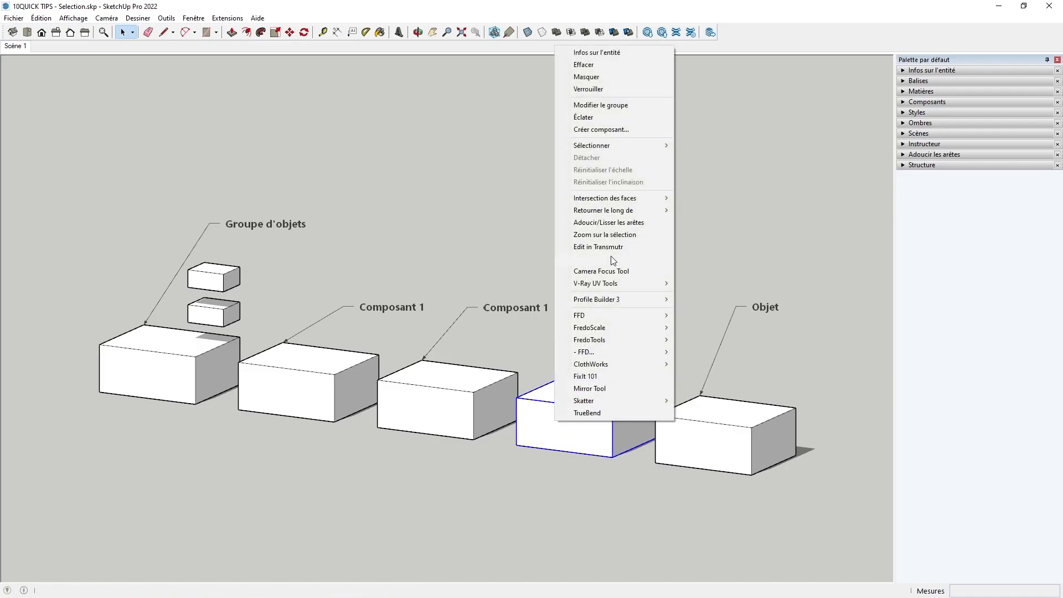
pyautogui.moveTo(618, 149)
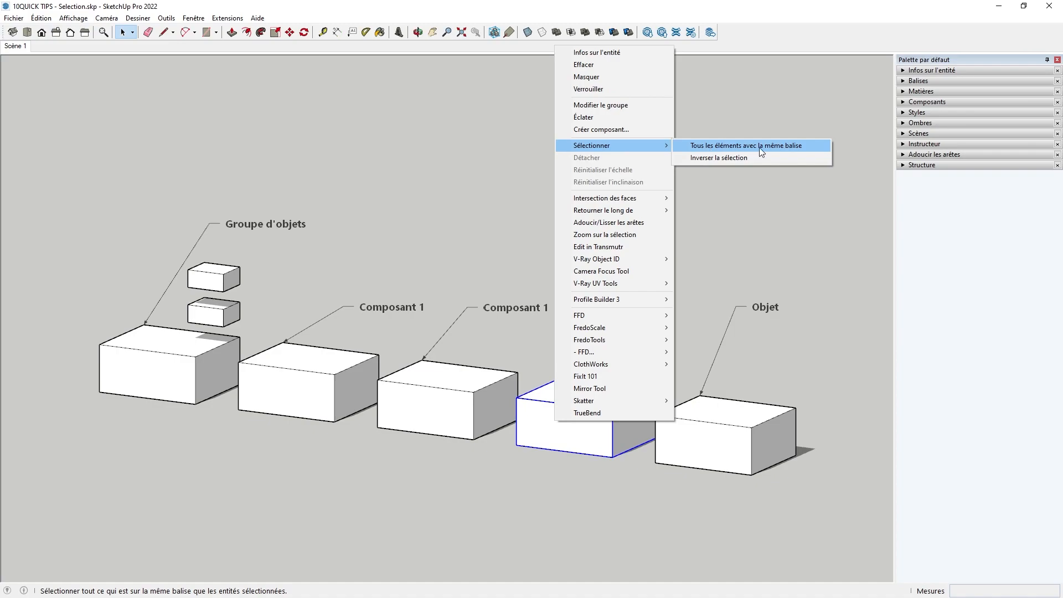
pyautogui.click(795, 147)
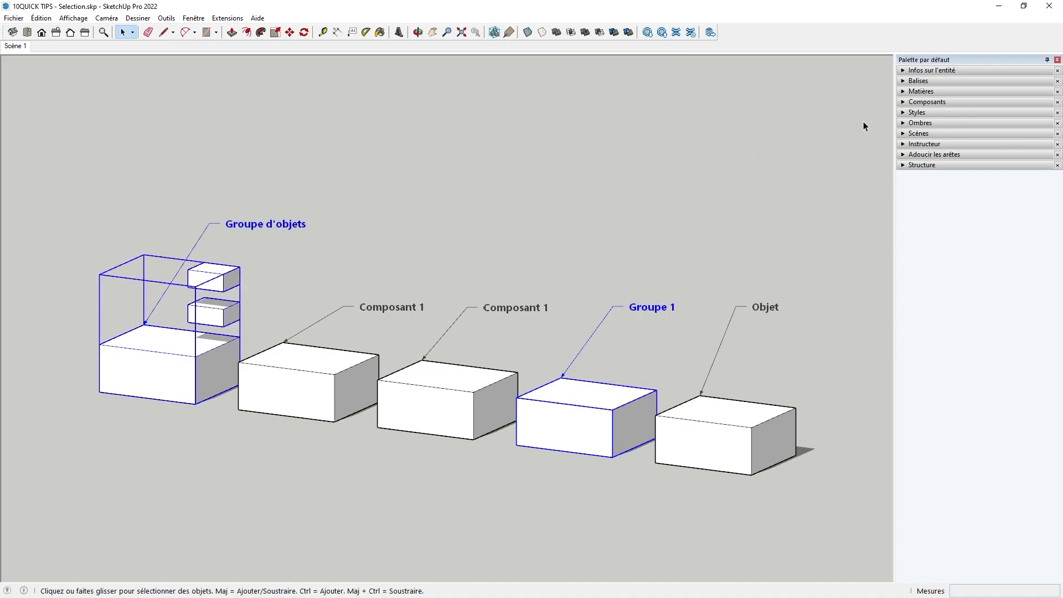
# Show the model's tags, turn on colour by tag, and toggle the visibility of the Groupes tag off and back on
pyautogui.click(903, 81)
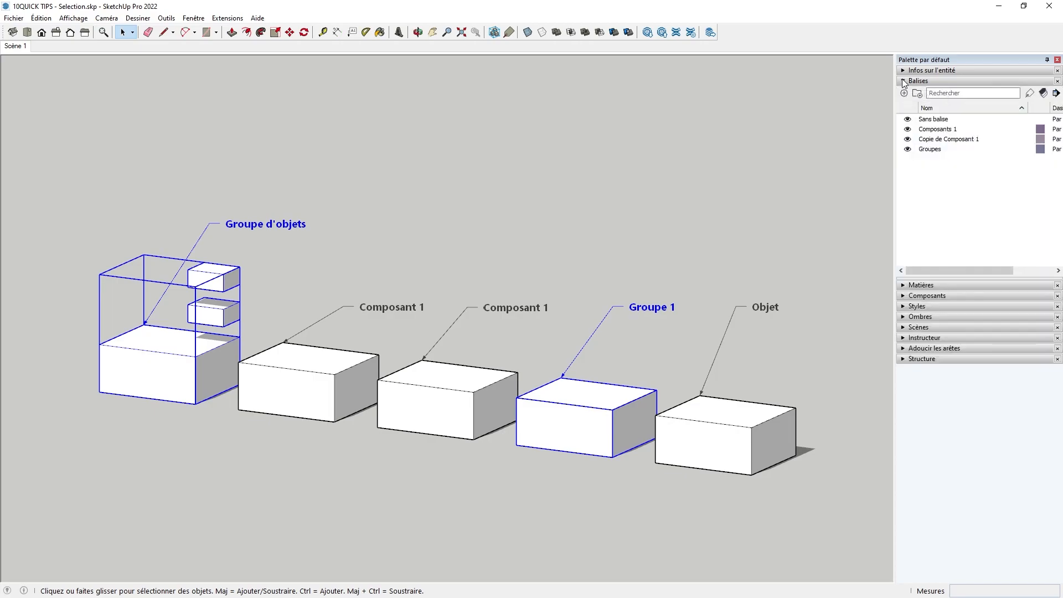
pyautogui.click(1042, 93)
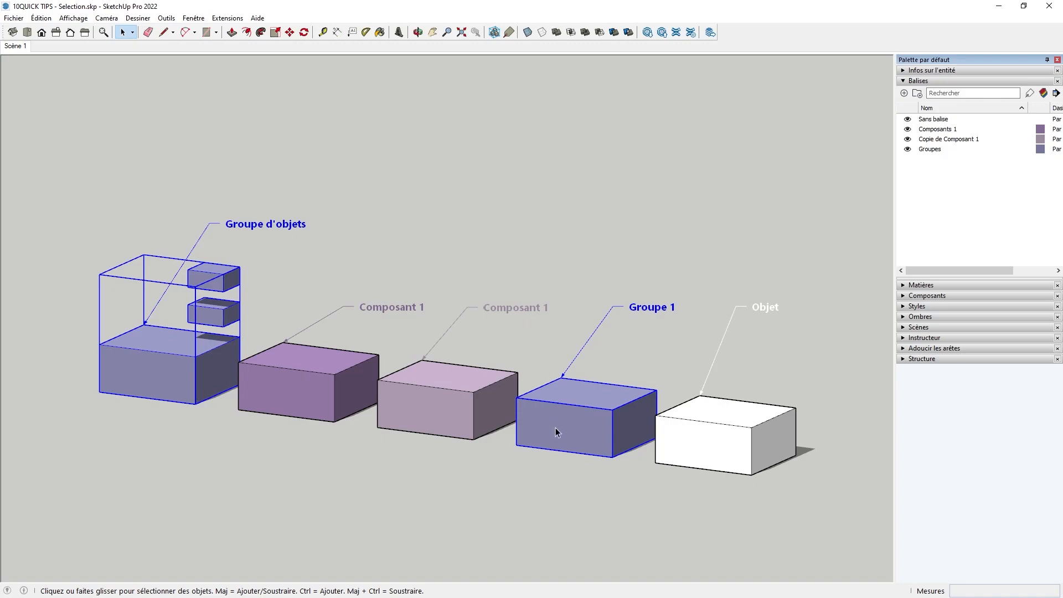
pyautogui.click(907, 150)
pyautogui.click(907, 150)
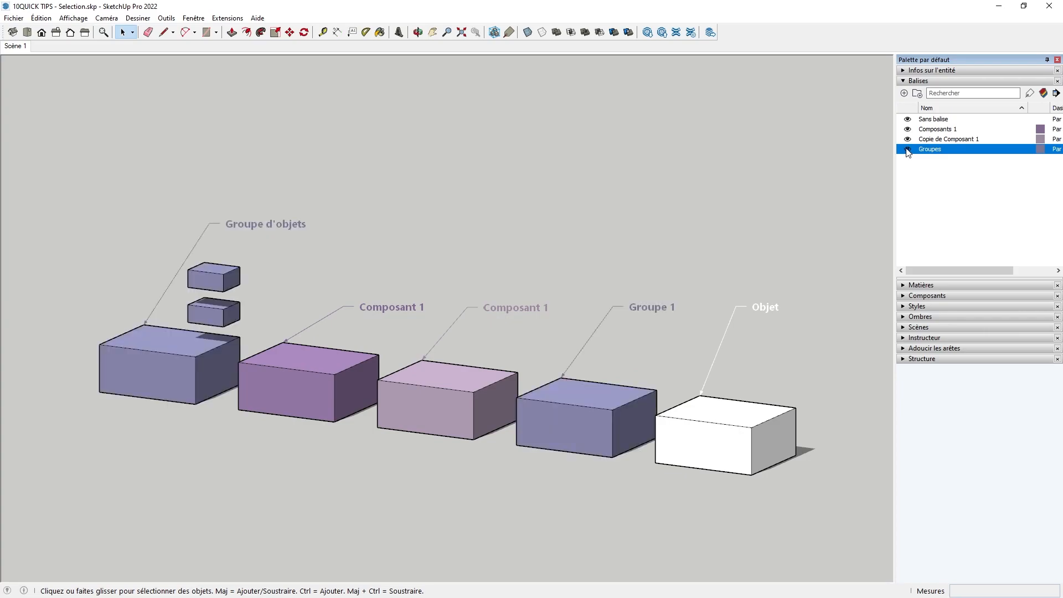
# Select all copies of the Composant 1 component beside Groupe 1, and clear the selection
pyautogui.rightClick(430, 403)
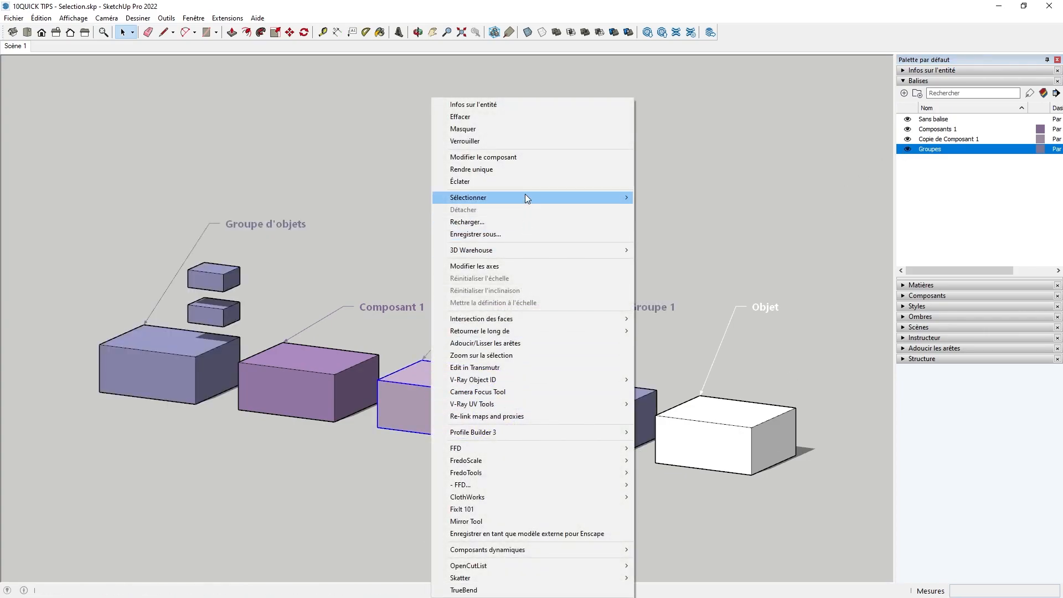
pyautogui.moveTo(525, 194)
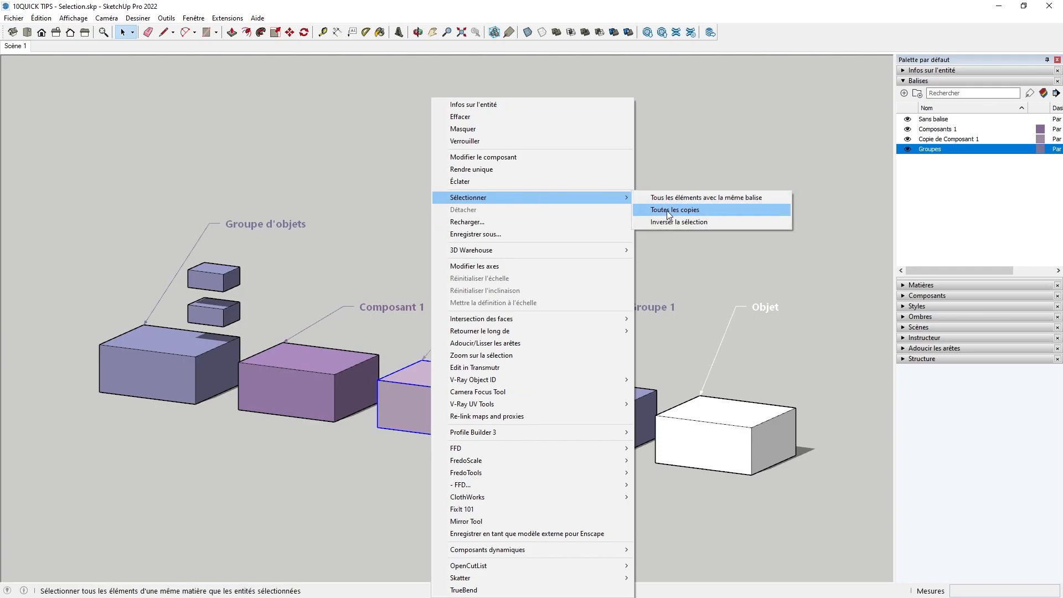
pyautogui.click(687, 213)
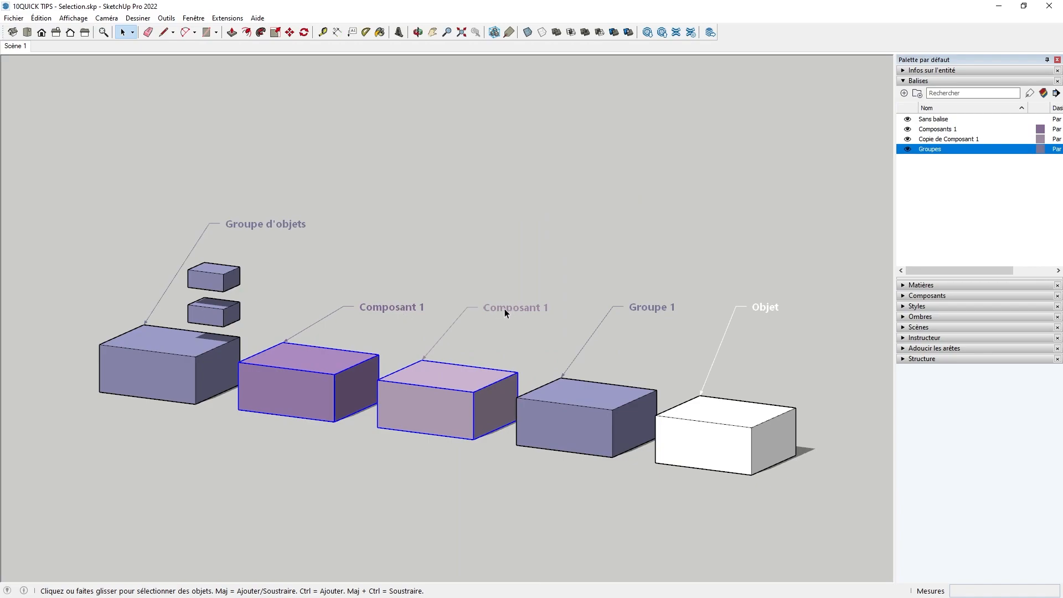
pyautogui.click(296, 157)
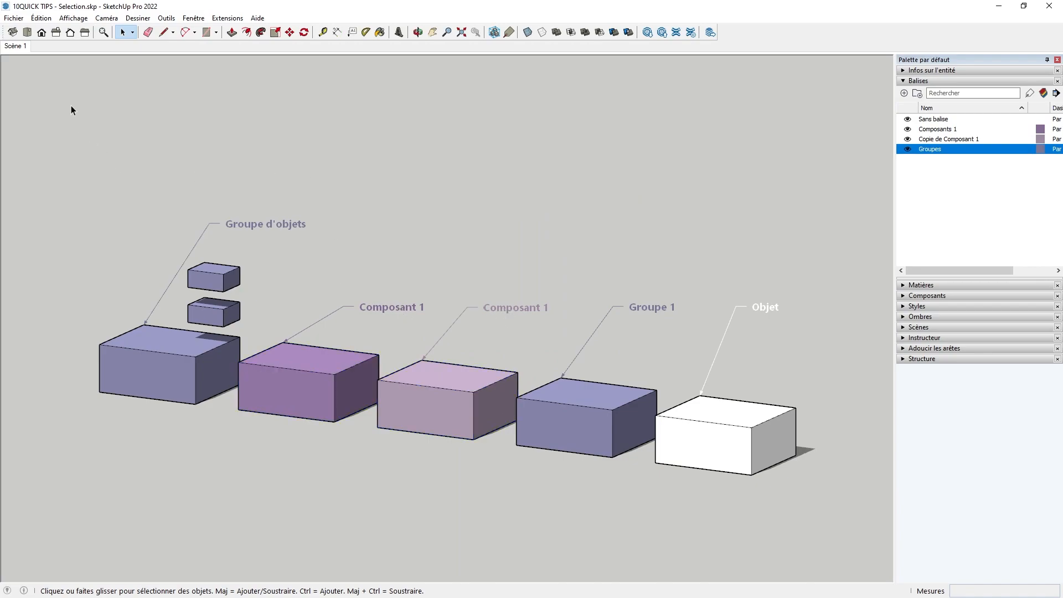
# Review the general select-all and invert-selection commands without applying any, and check the Dessin preferences for lasso direction and Push/Pull preselection
pyautogui.click(40, 19)
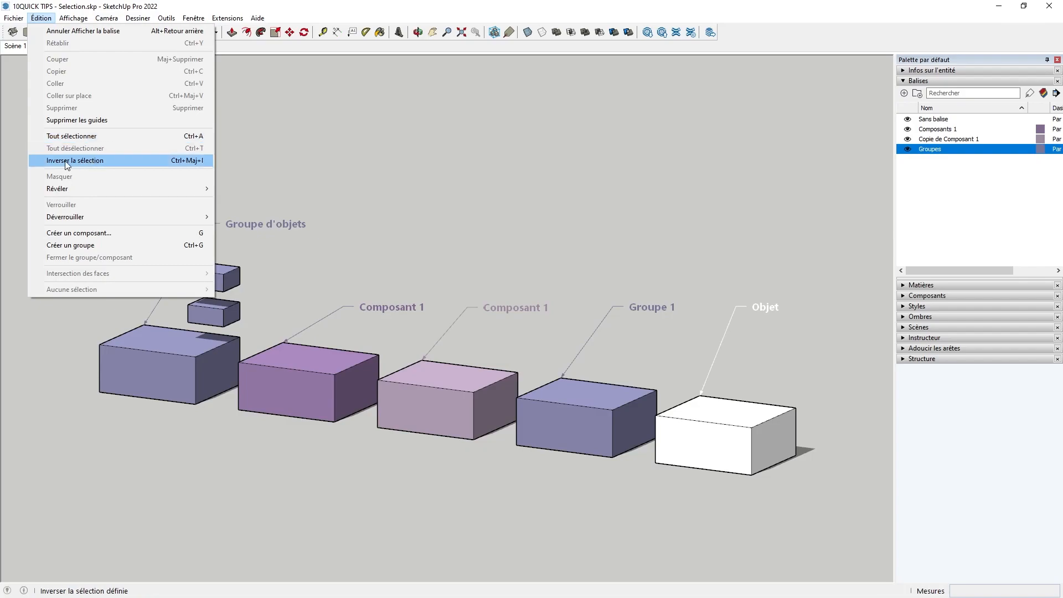
pyautogui.click(316, 159)
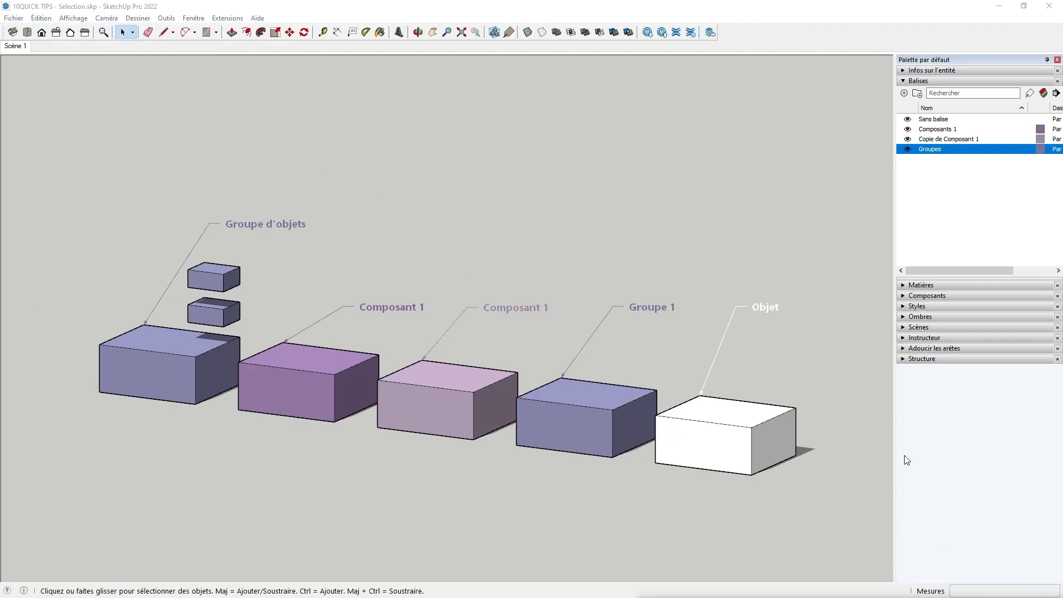
pyautogui.click(194, 18)
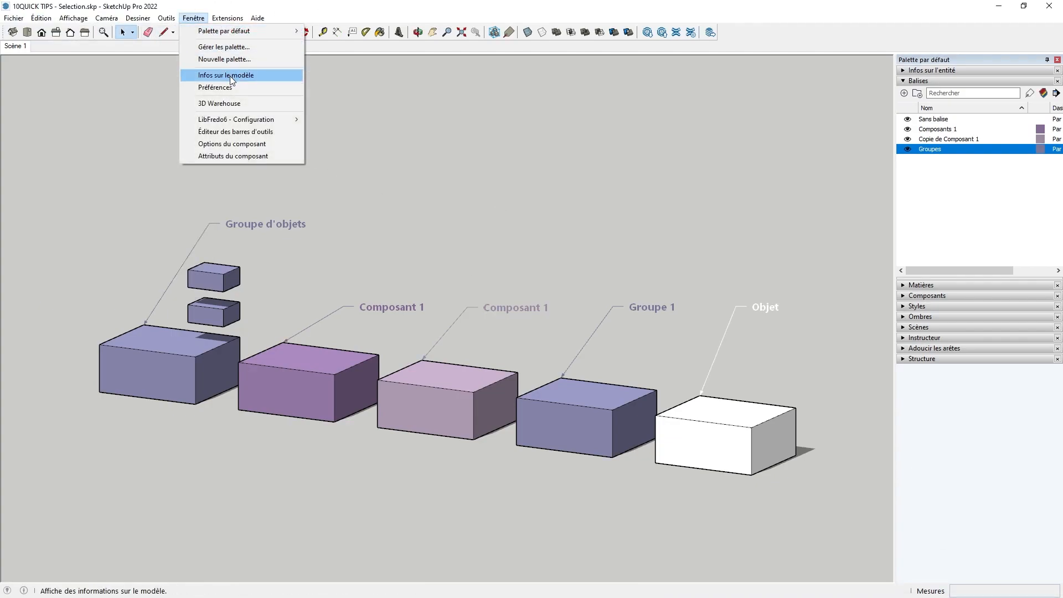
pyautogui.click(221, 87)
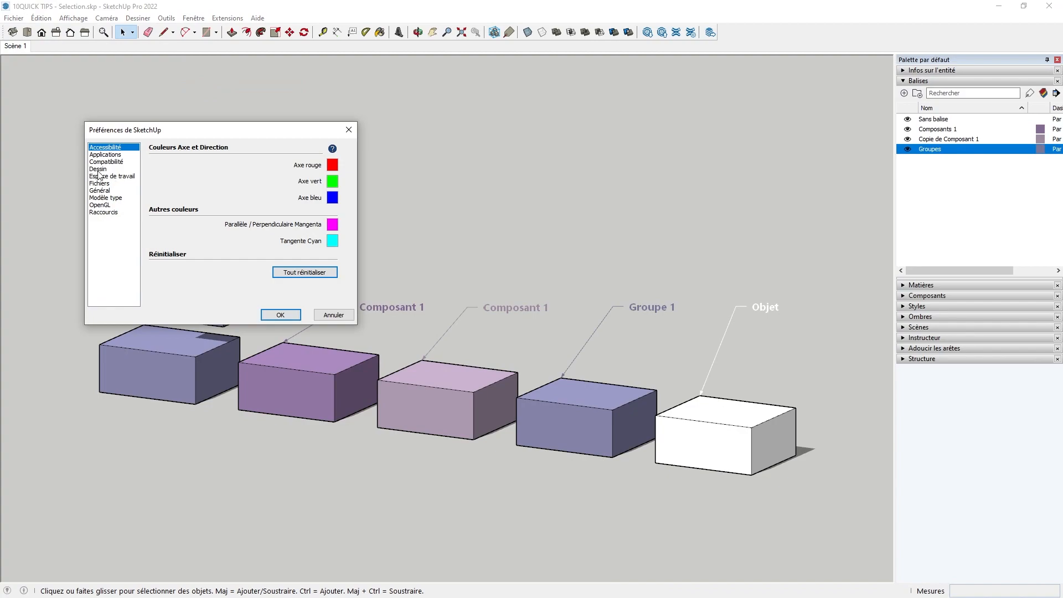
pyautogui.click(98, 169)
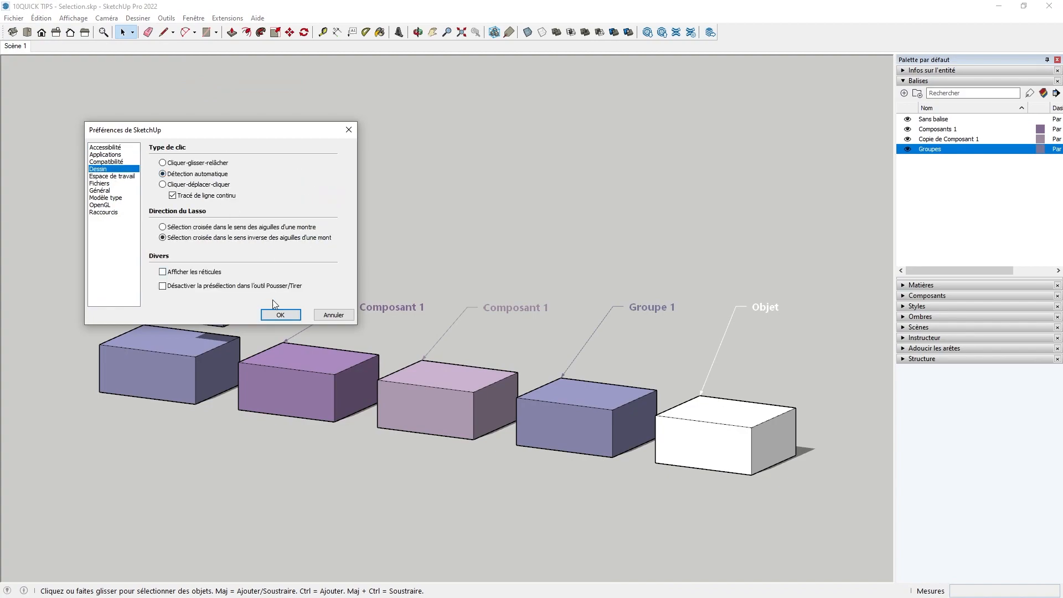
pyautogui.click(280, 315)
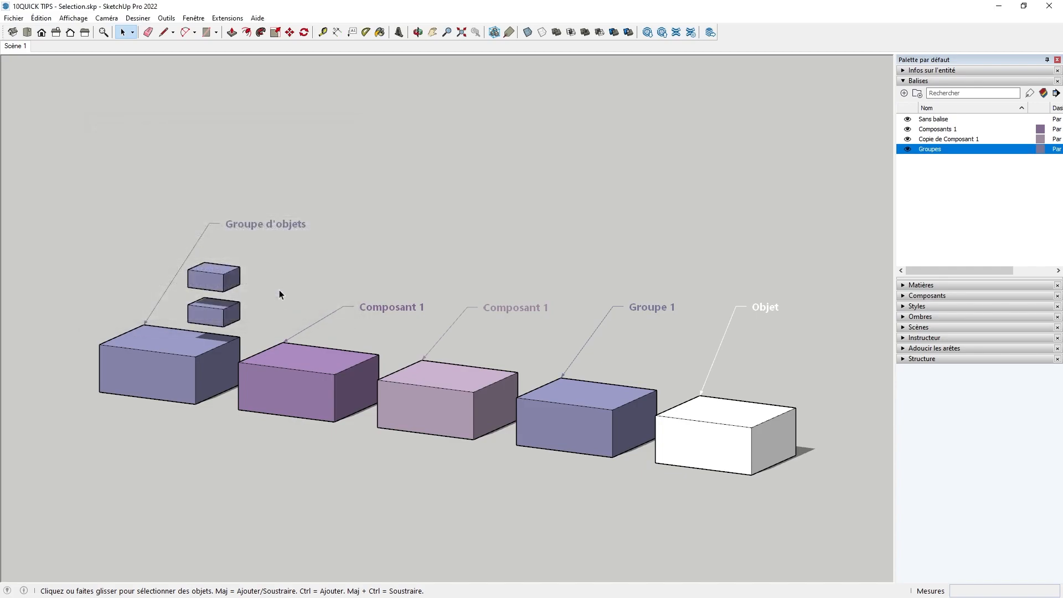
# Try pulling the Objet box's front face outward about 2194 mm with Push/Pull without preselecting it, and return to the Select tool
pyautogui.click(232, 33)
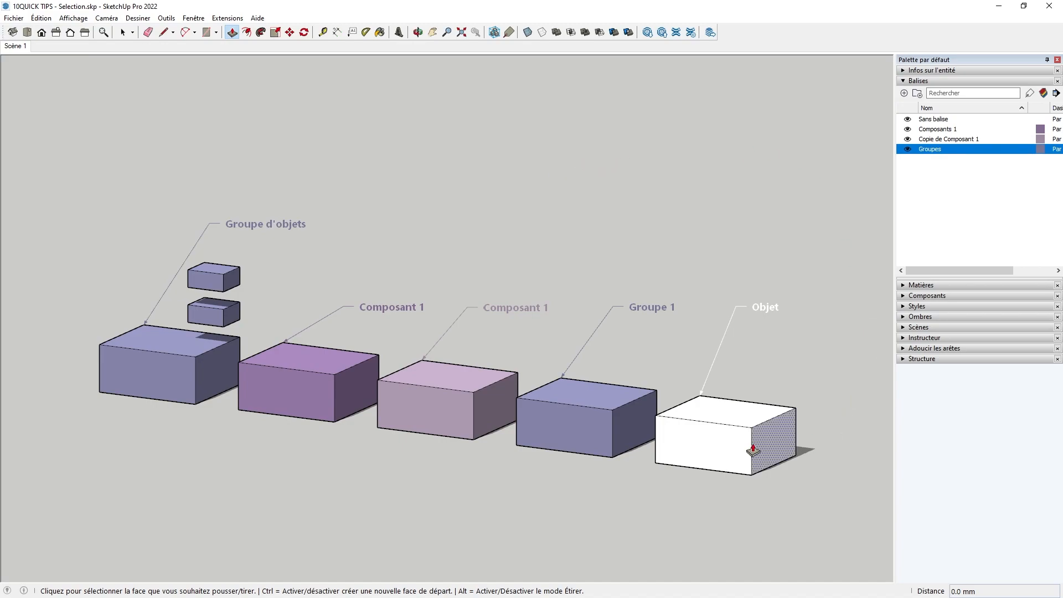
pyautogui.click(707, 455)
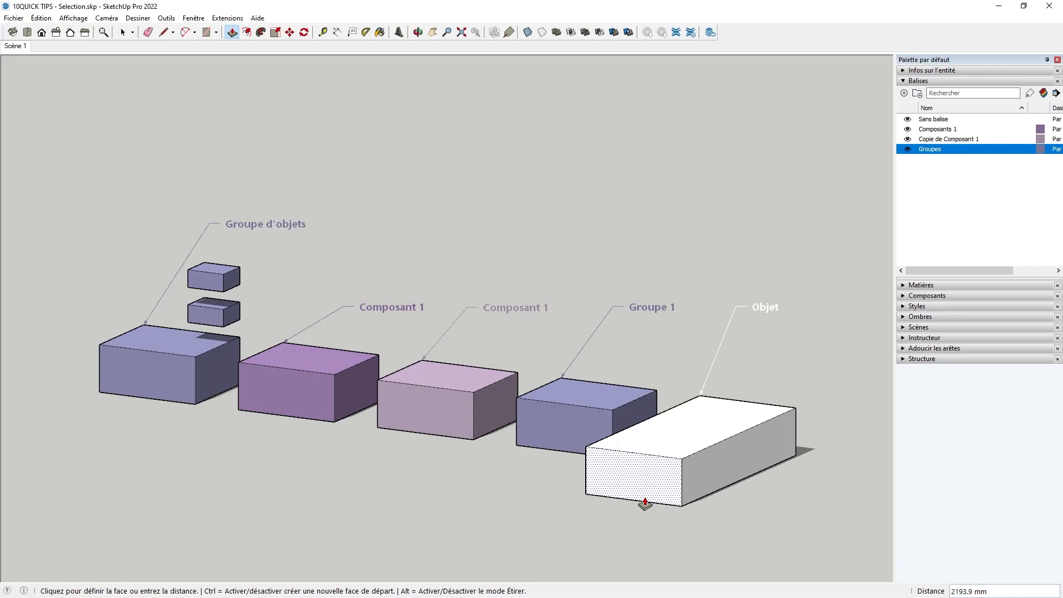
pyautogui.press('Escape')
pyautogui.press('space')
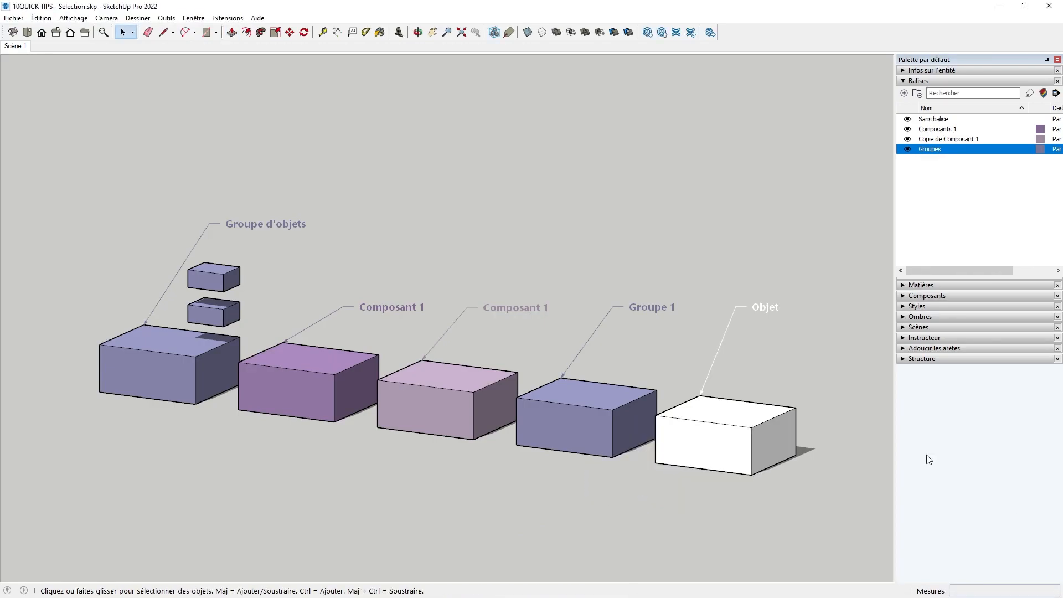
# Try the Rotate and Move tools without a prior selection, turning Groupe d'objets about 39.1° by its rotation grip
pyautogui.press('q')
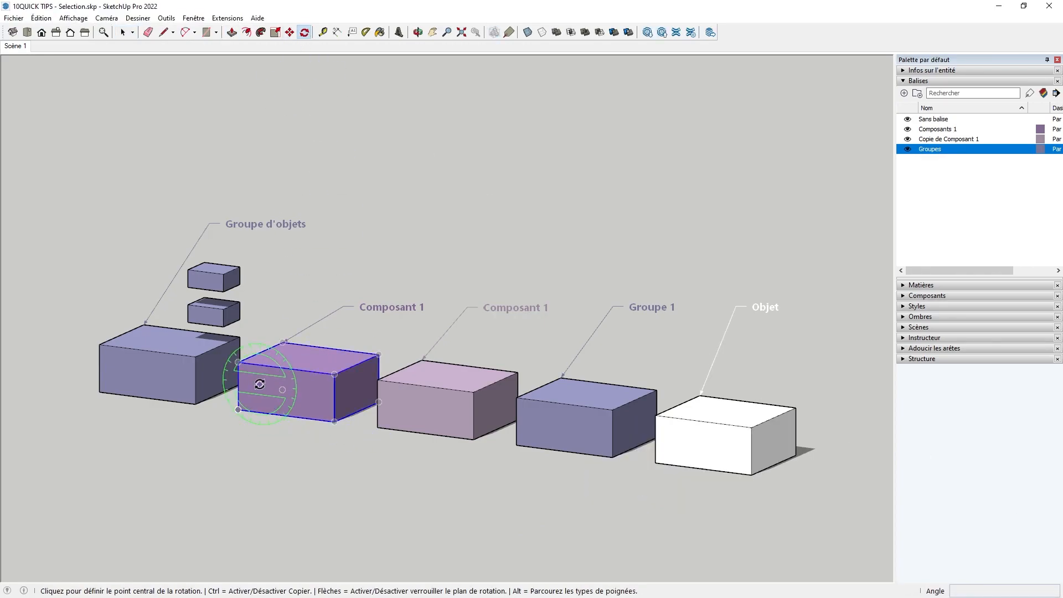
pyautogui.click(289, 32)
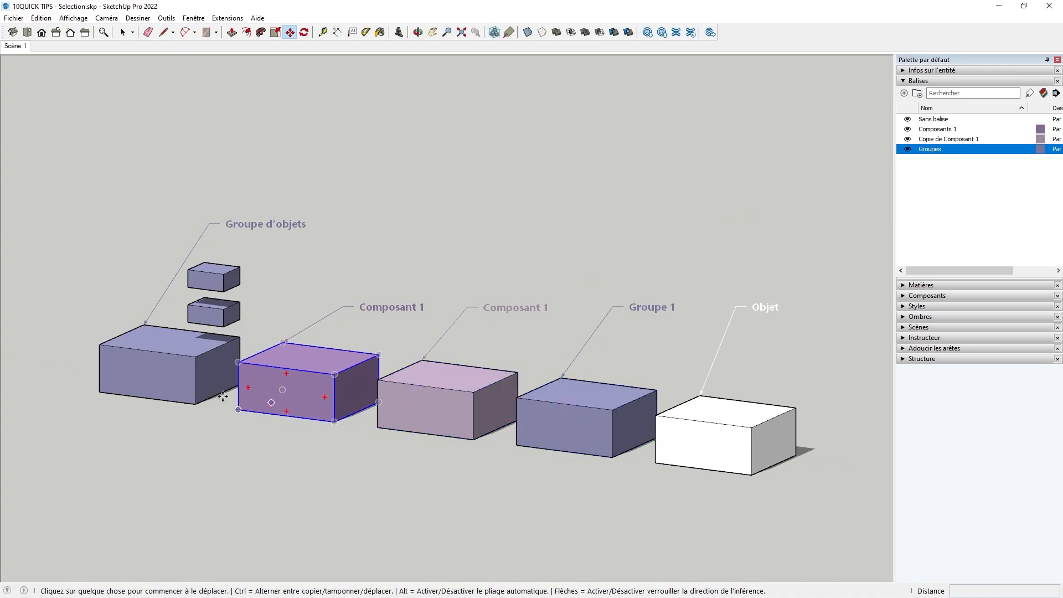
pyautogui.click(186, 343)
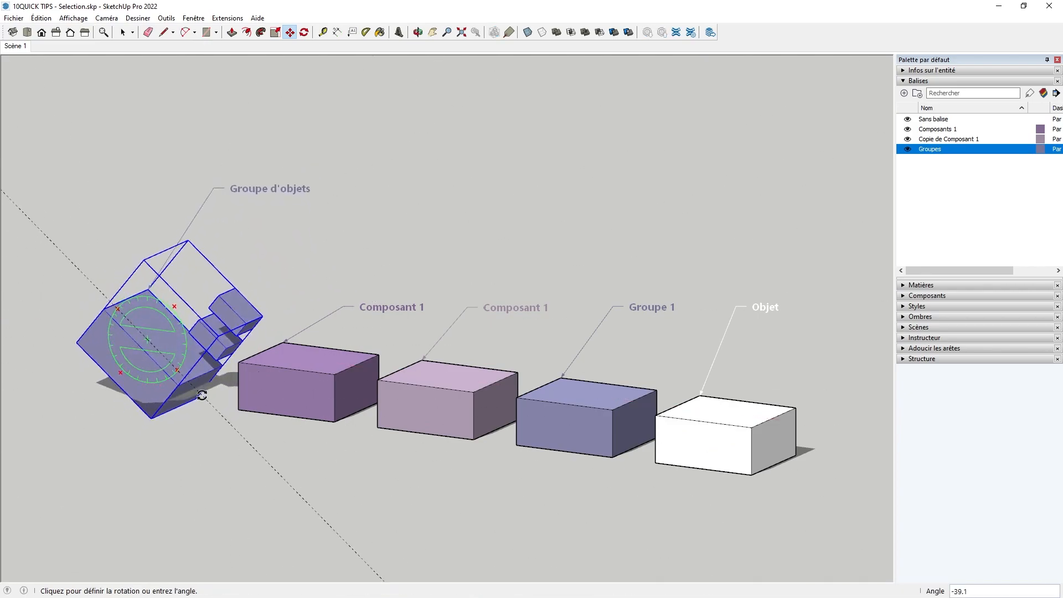
pyautogui.press('Escape')
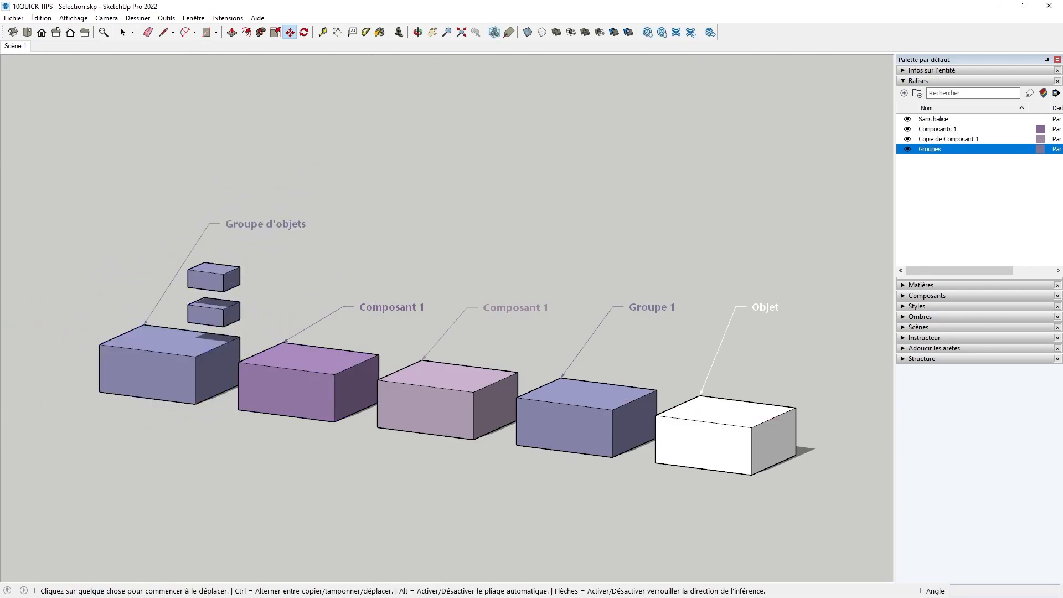